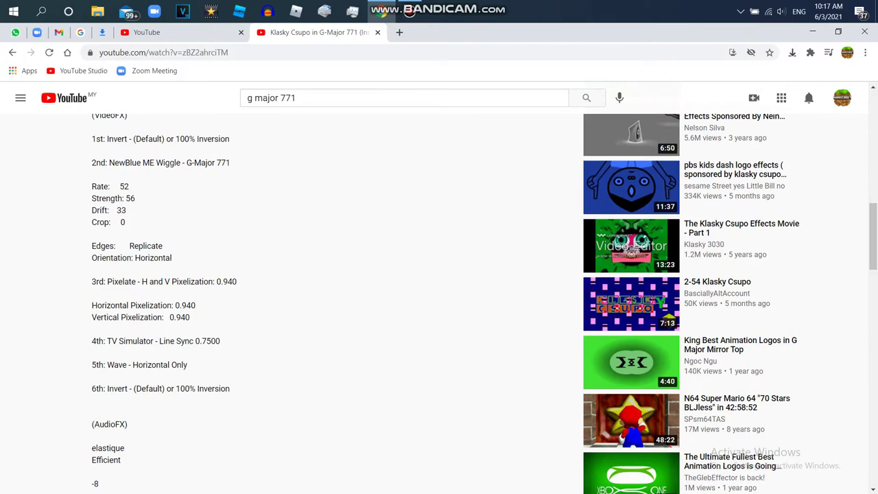
# Play the Klasky Csupo in G-Major 771 example video, pause it, and rewind it to the beginning.
pyautogui.moveTo(872, 237); pyautogui.dragTo(872, 122)
pyautogui.press('space')
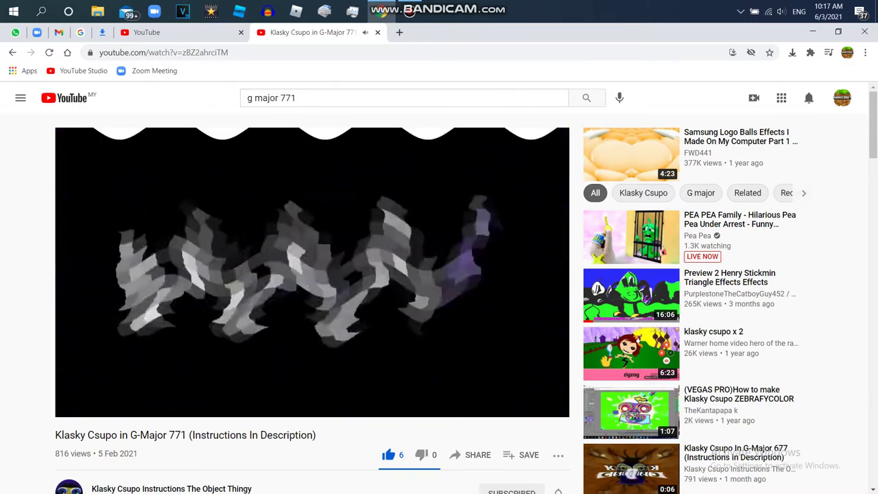
pyautogui.press('space')
pyautogui.moveTo(528, 393); pyautogui.dragTo(62, 393)
# Switch to Audacity and dismiss its welcome dialog.
pyautogui.click(268, 12)
pyautogui.moveTo(874, 125); pyautogui.dragTo(874, 353)
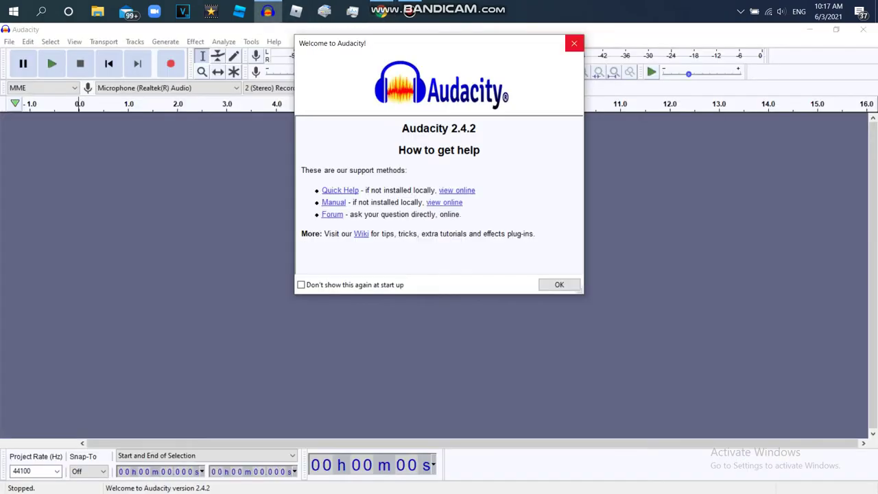
pyautogui.click(575, 43)
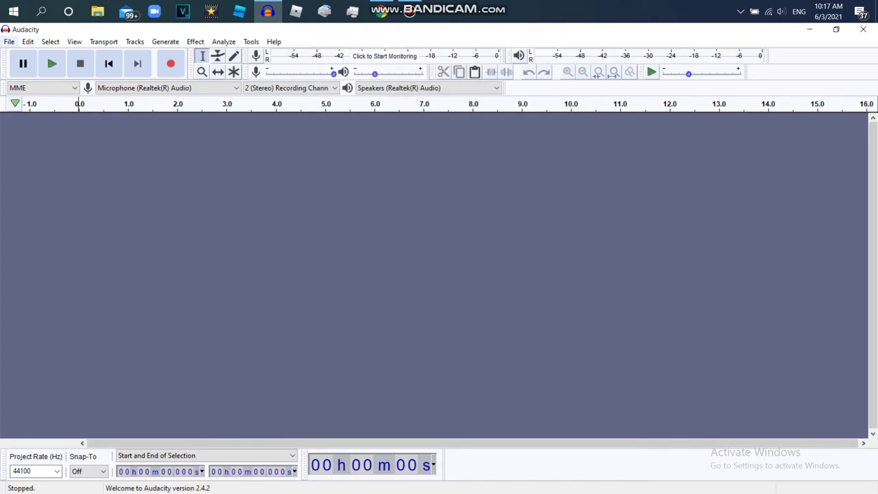
# Import the audio of the Klasky Csupo Robot Logo file from the video folder into the empty project.
pyautogui.click(9, 42)
pyautogui.moveTo(31, 139)
pyautogui.click(140, 138)
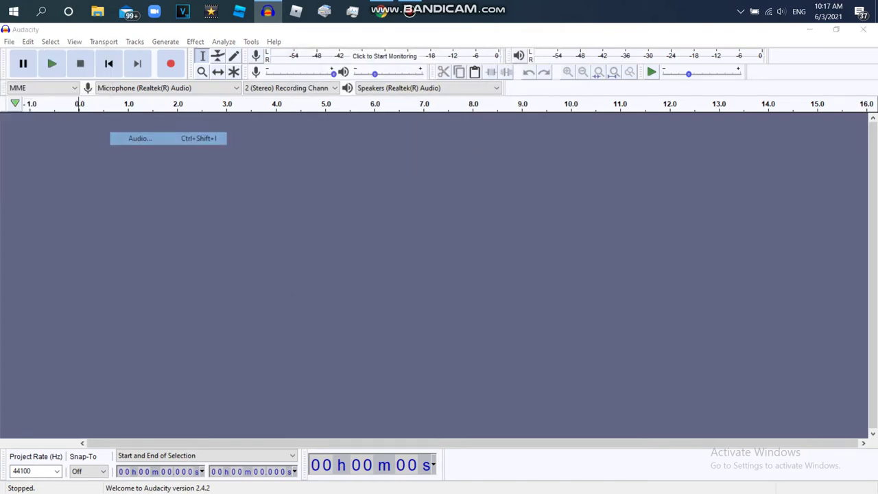
pyautogui.scroll(-20, 288, 227)
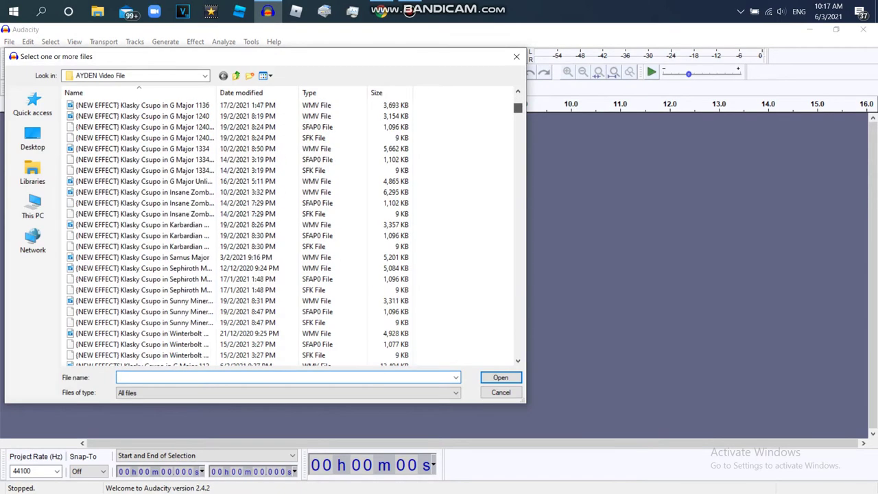
pyautogui.scroll(-15, 295, 234)
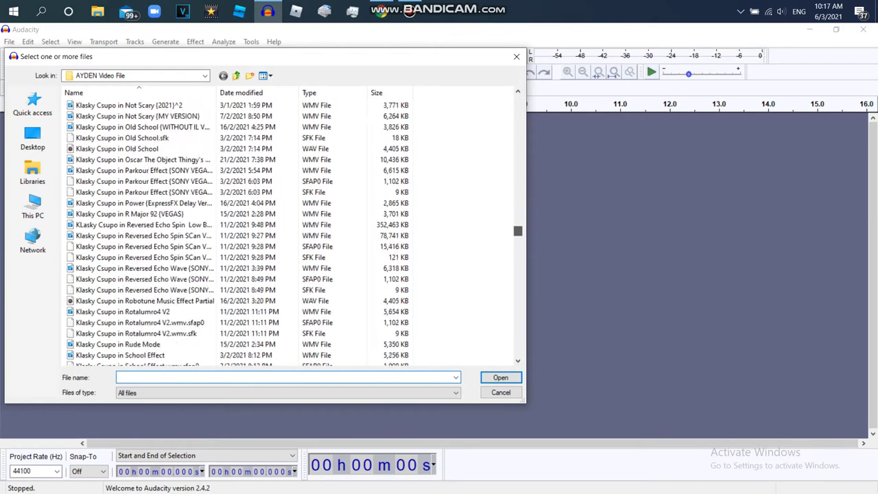
pyautogui.scroll(-4, 296, 233)
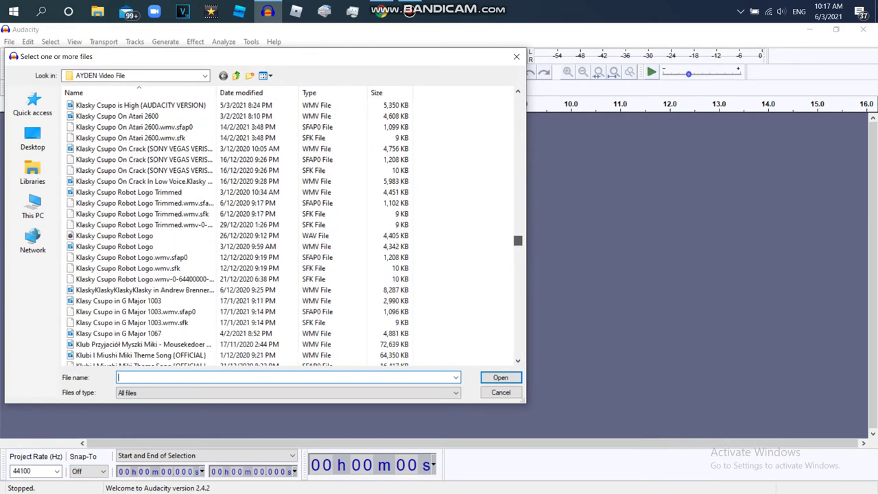
pyautogui.doubleClick(131, 203)
# Change the pitch of the whole imported track by -8 semitones and play back part of it.
pyautogui.doubleClick(355, 243)
pyautogui.click(196, 42)
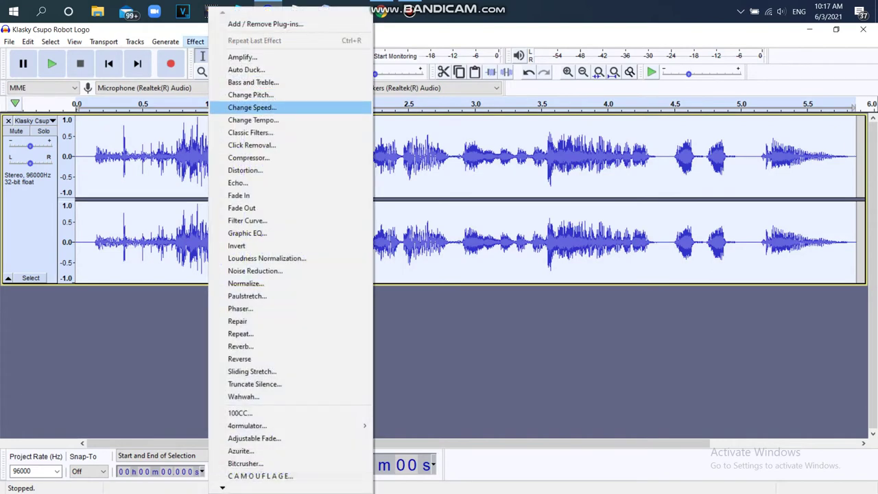
pyautogui.click(250, 95)
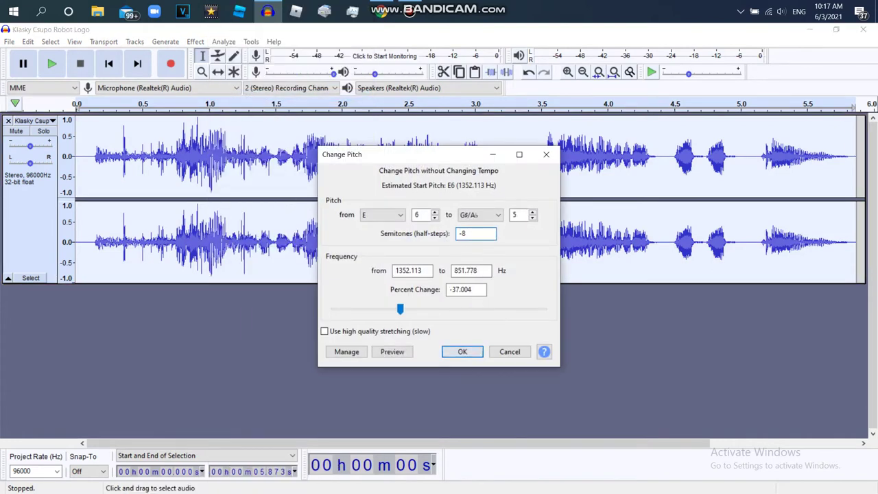
pyautogui.write('-8')
pyautogui.press('Return')
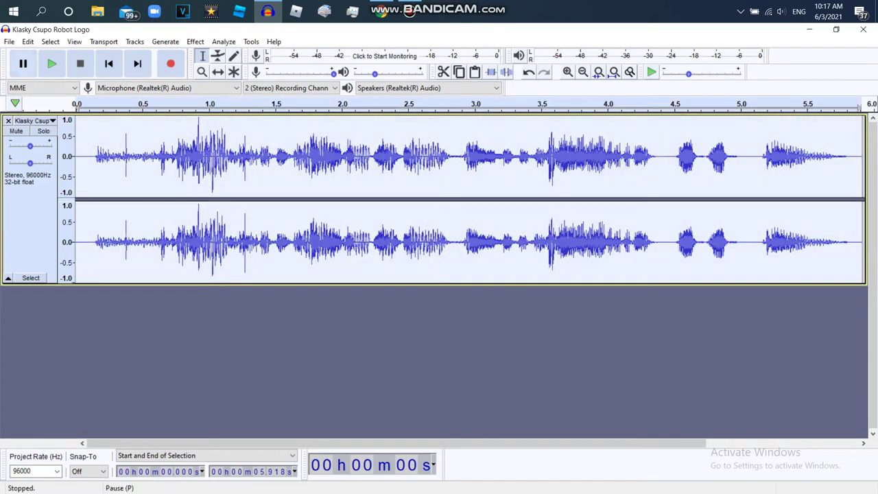
pyautogui.press('space')
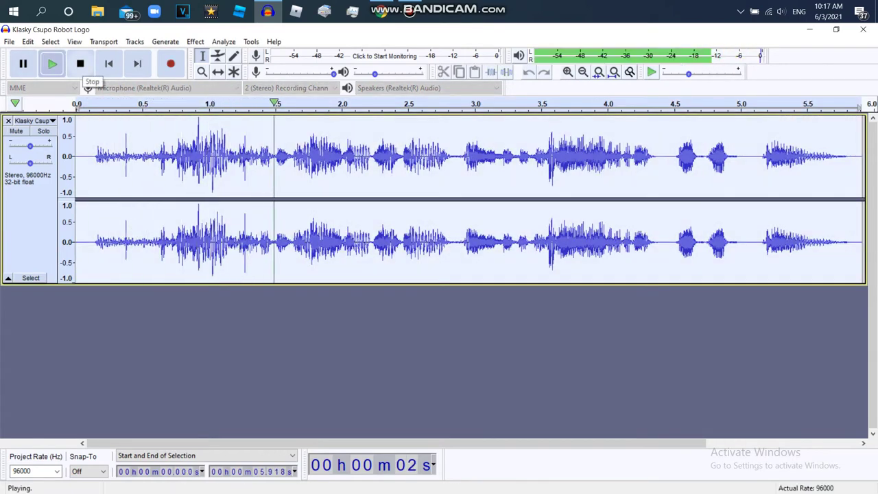
pyautogui.click(81, 64)
# Apply the IL Vocodex effect with the Old school preset to the track and play back the beginning.
pyautogui.click(196, 42)
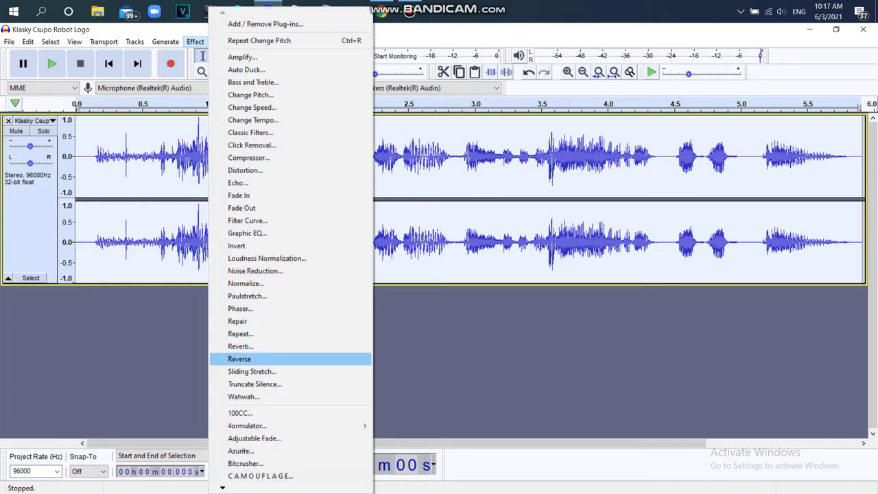
pyautogui.moveTo(223, 488)
pyautogui.scroll(-5, 298, 247)
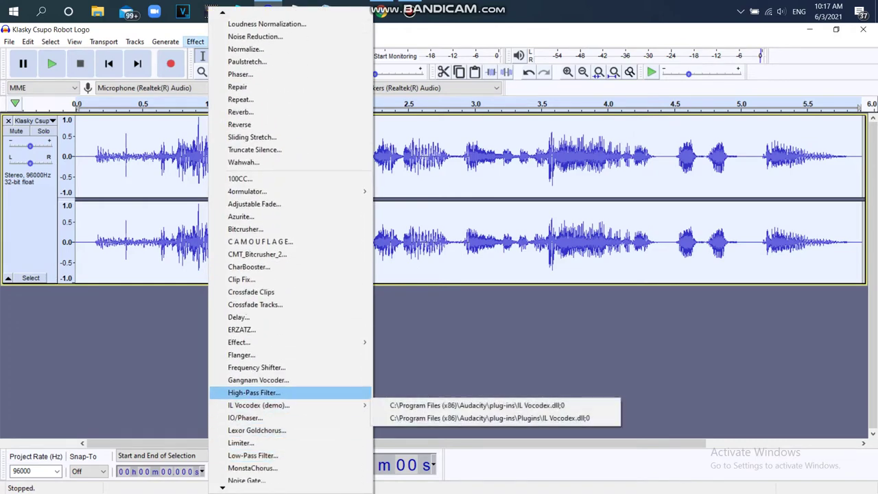
pyautogui.moveTo(258, 404)
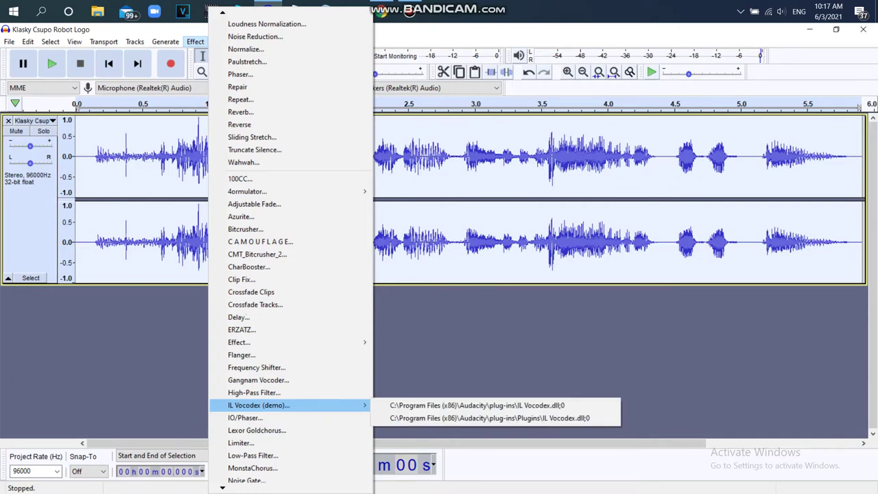
pyautogui.click(477, 405)
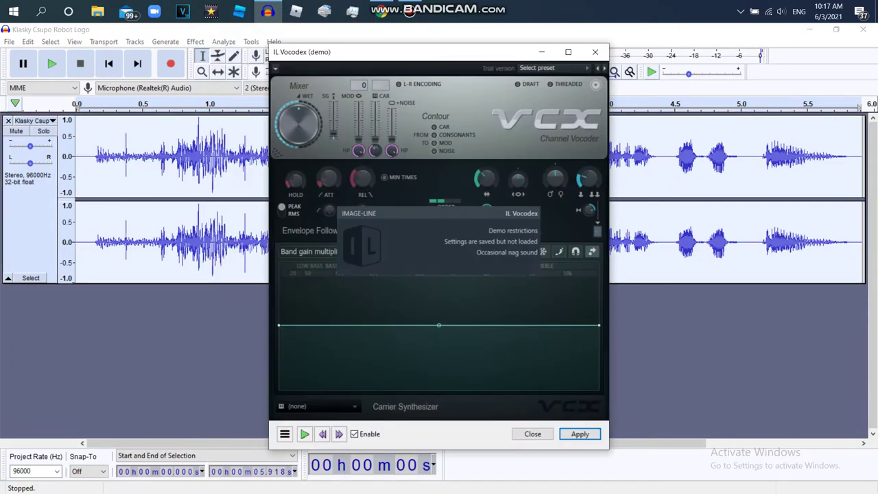
pyautogui.click(555, 68)
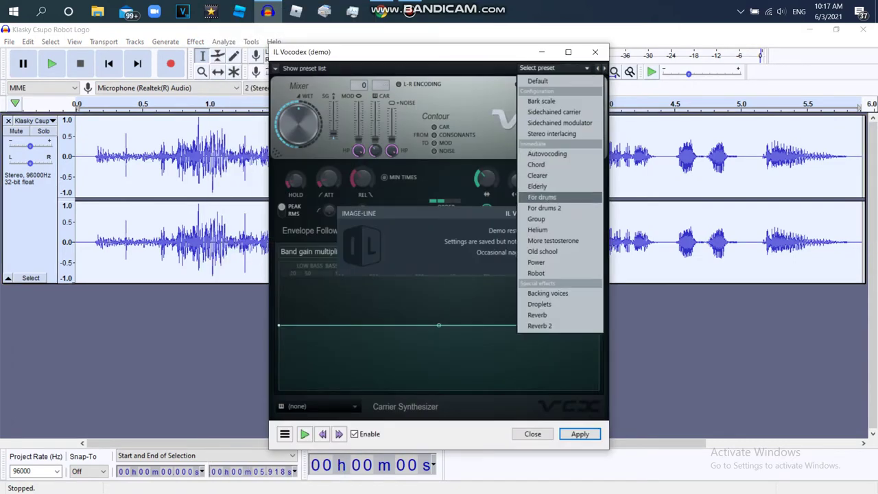
pyautogui.click(549, 252)
pyautogui.click(580, 454)
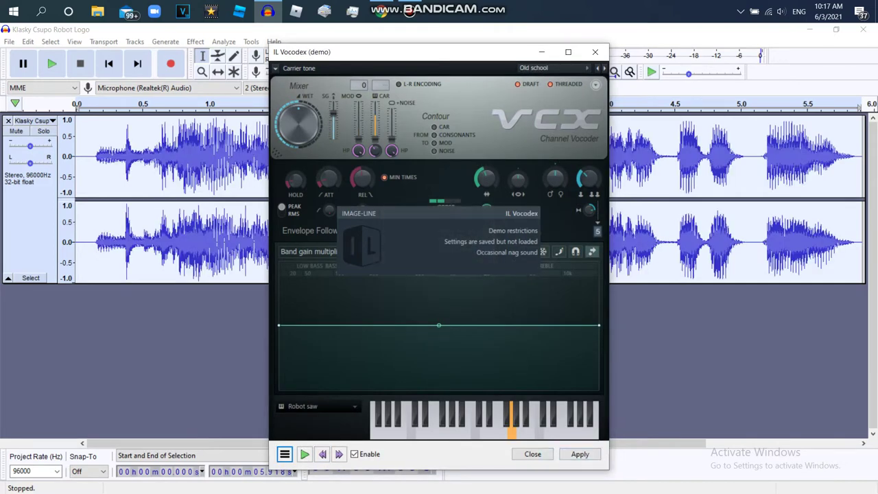
pyautogui.click(533, 454)
pyautogui.click(52, 64)
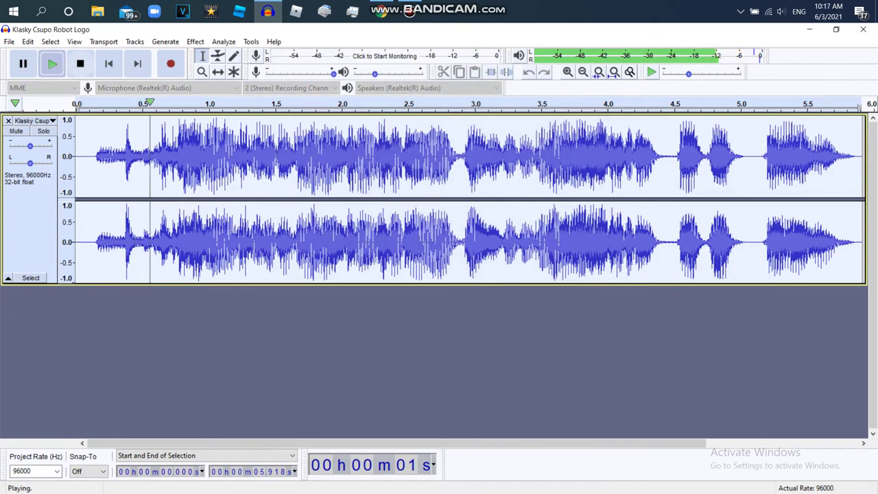
pyautogui.click(81, 63)
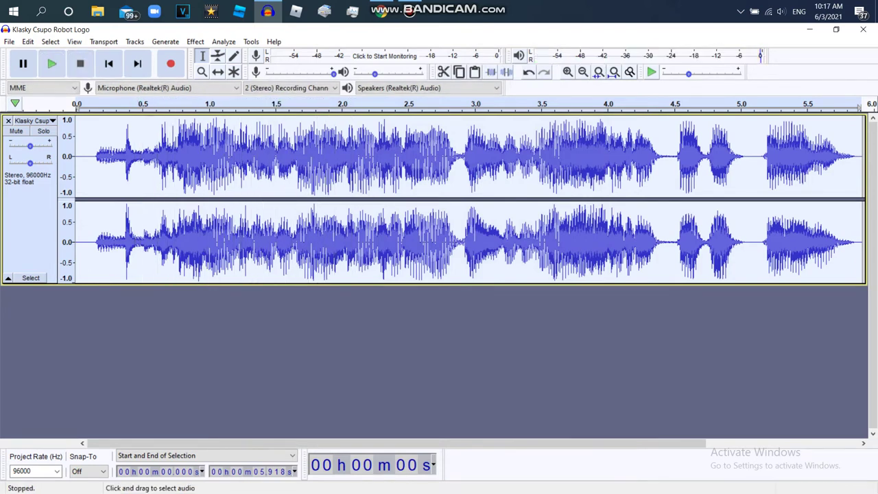
# Apply the Bitcrusher effect with the third distortion type, 20.8 dB drive and downsampling of 6, previewing it during playback.
pyautogui.click(196, 42)
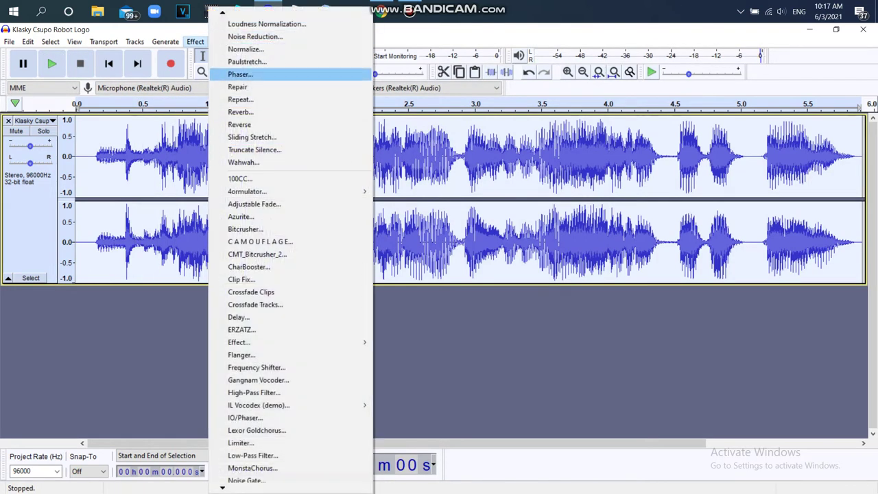
pyautogui.press('Down')
pyautogui.press('Return')
pyautogui.press('space')
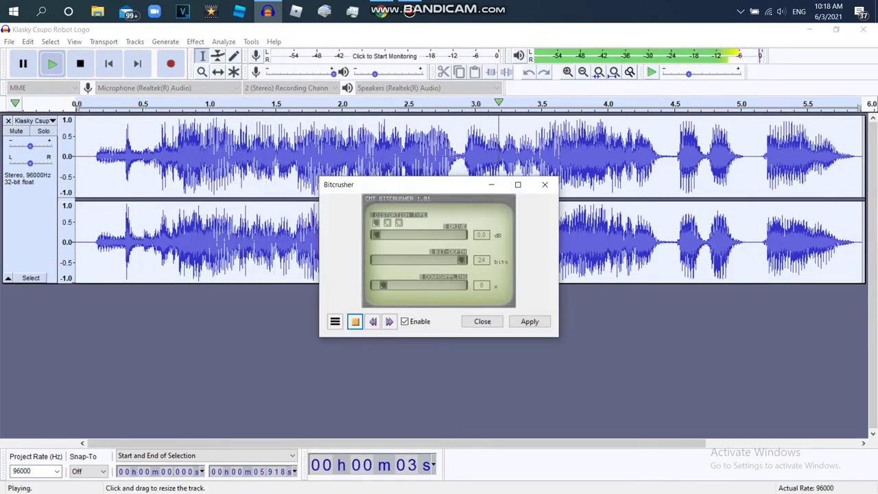
pyautogui.moveTo(428, 235); pyautogui.dragTo(462, 235)
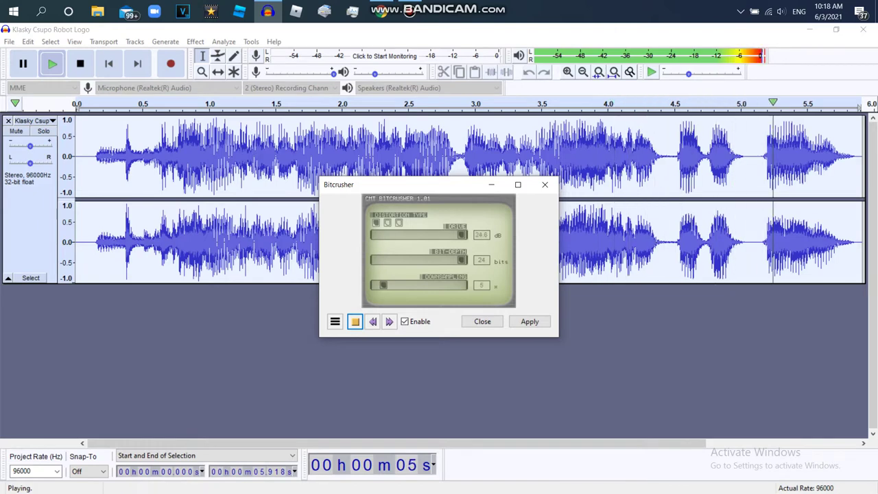
pyautogui.press('space')
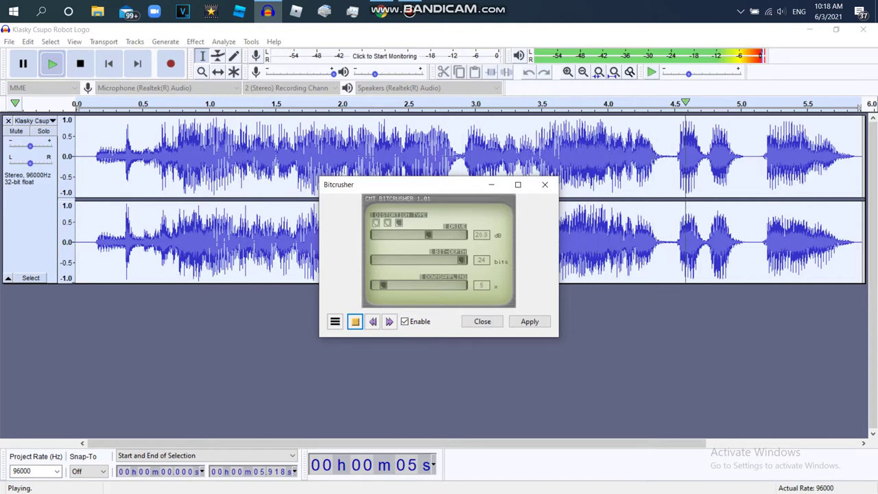
pyautogui.moveTo(384, 286); pyautogui.dragTo(380, 285)
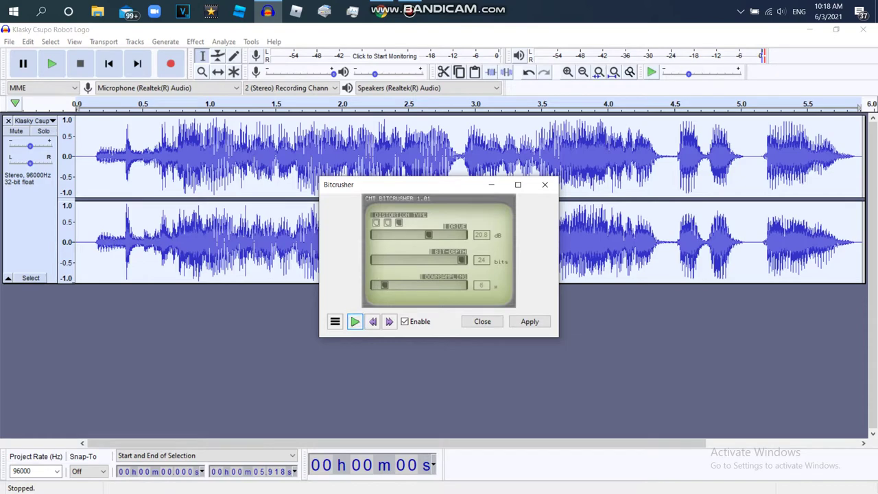
pyautogui.click(355, 321)
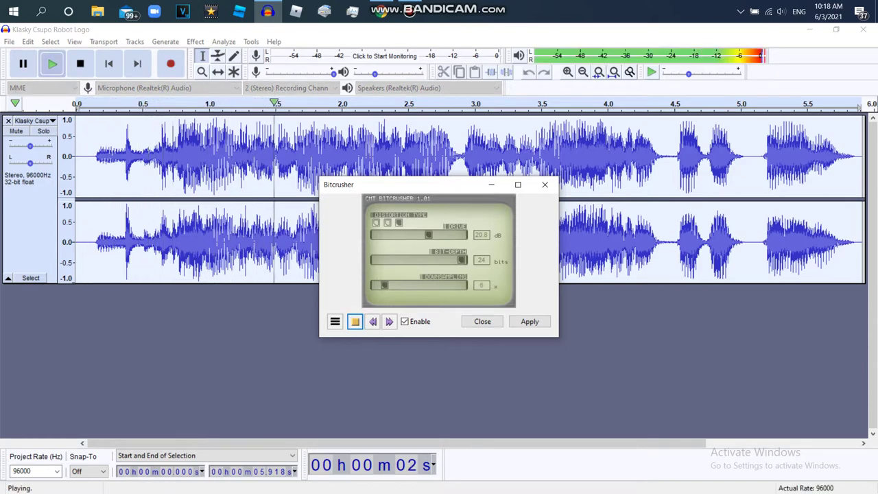
pyautogui.click(529, 321)
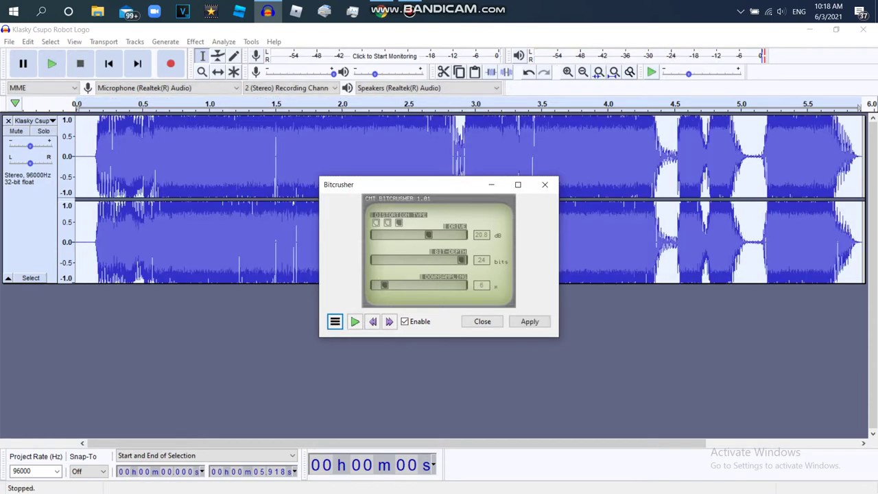
pyautogui.click(482, 321)
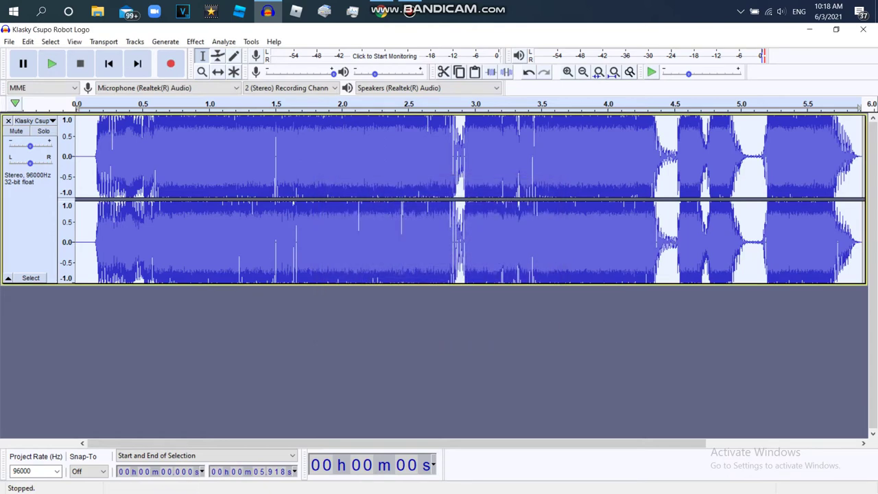
pyautogui.click(195, 41)
pyautogui.scroll(-5, 274, 464)
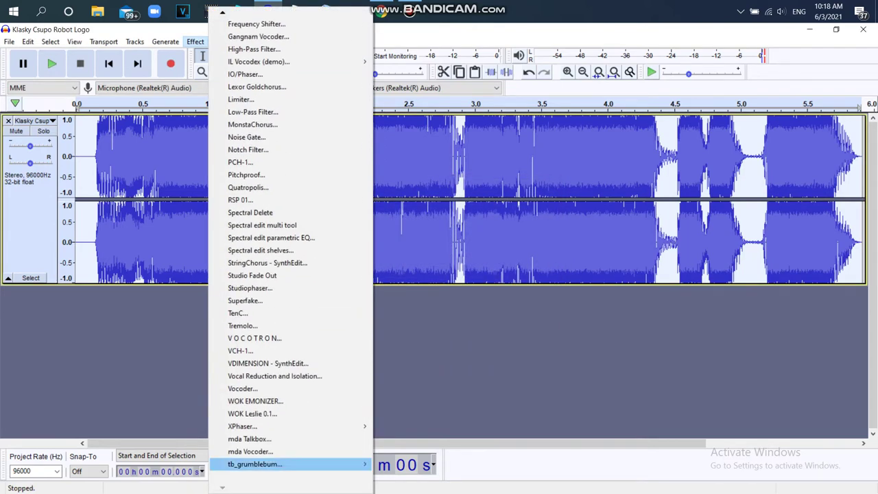
pyautogui.click(242, 388)
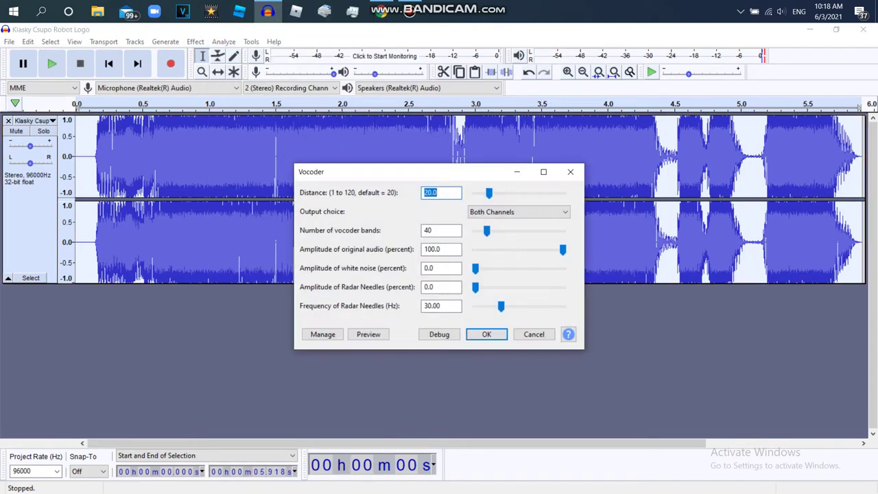
pyautogui.click(487, 334)
# Apply the mda Talkbox effect with 100% wet and 0% dry to the track and briefly play it back.
pyautogui.click(195, 41)
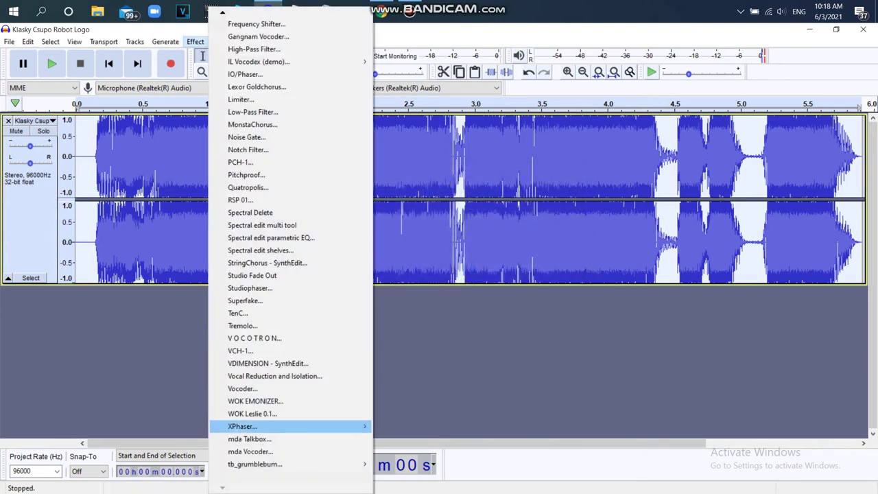
pyautogui.press('Return')
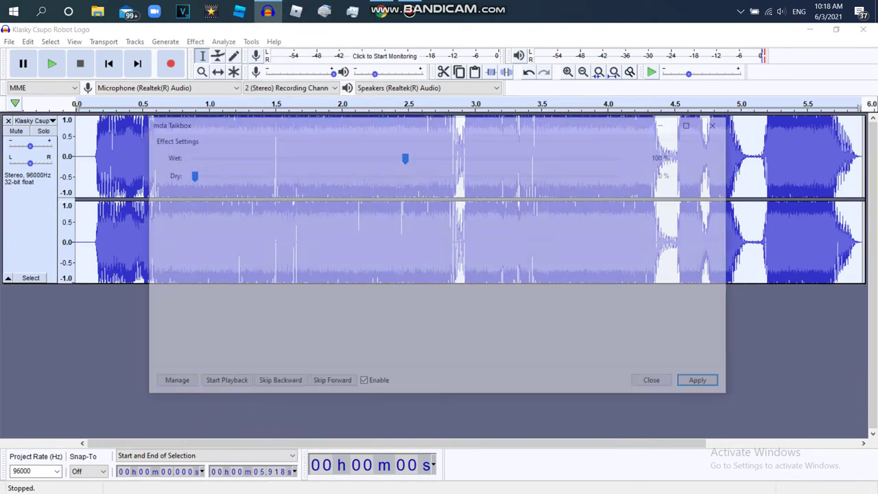
pyautogui.press('Return')
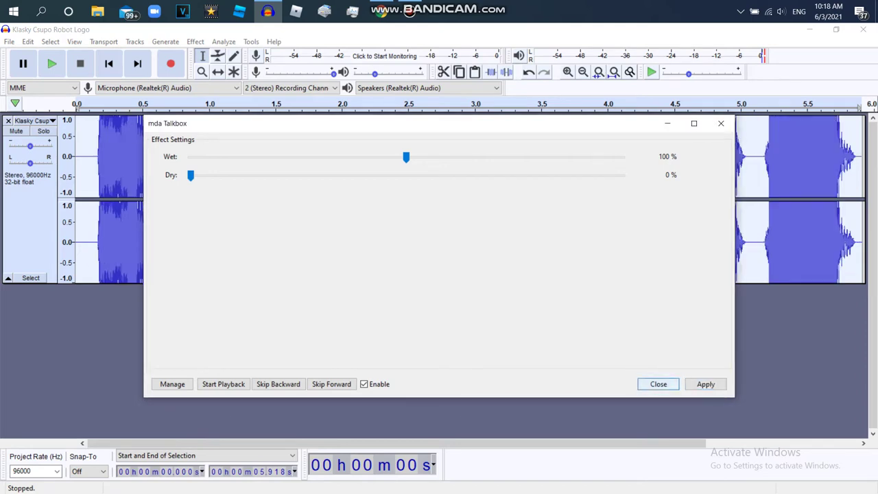
pyautogui.click(659, 384)
pyautogui.click(52, 63)
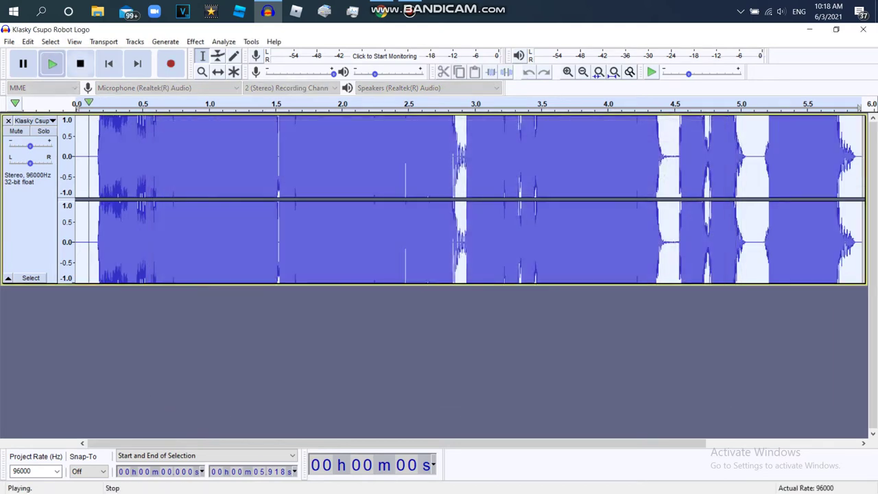
pyautogui.click(79, 64)
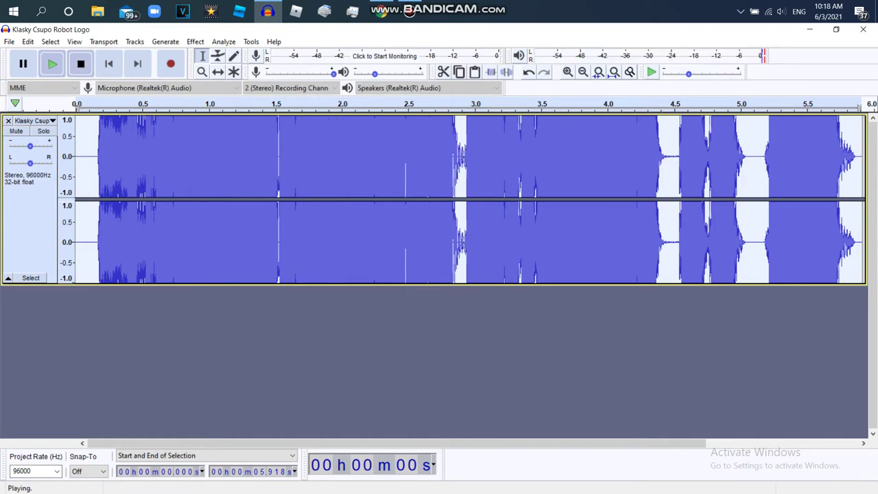
# Try to apply the OrangeVocoder effect to the track.
pyautogui.click(195, 41)
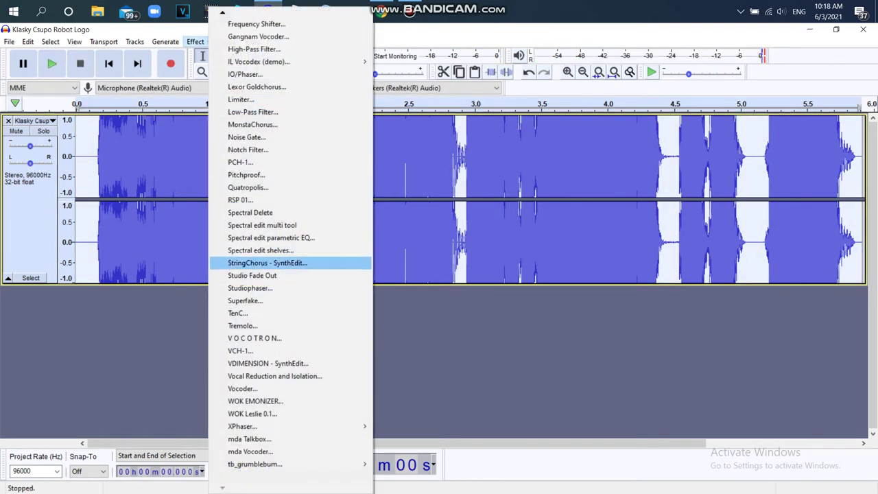
pyautogui.moveTo(222, 12)
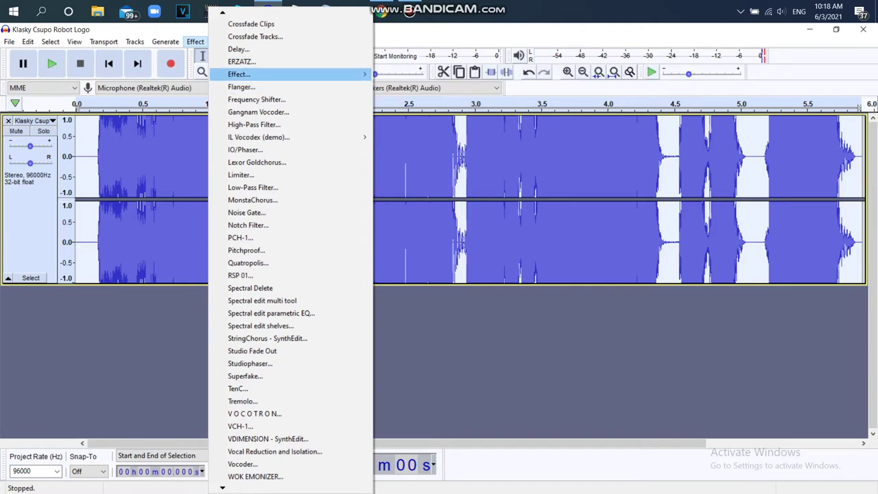
pyautogui.moveTo(275, 74)
pyautogui.click(480, 74)
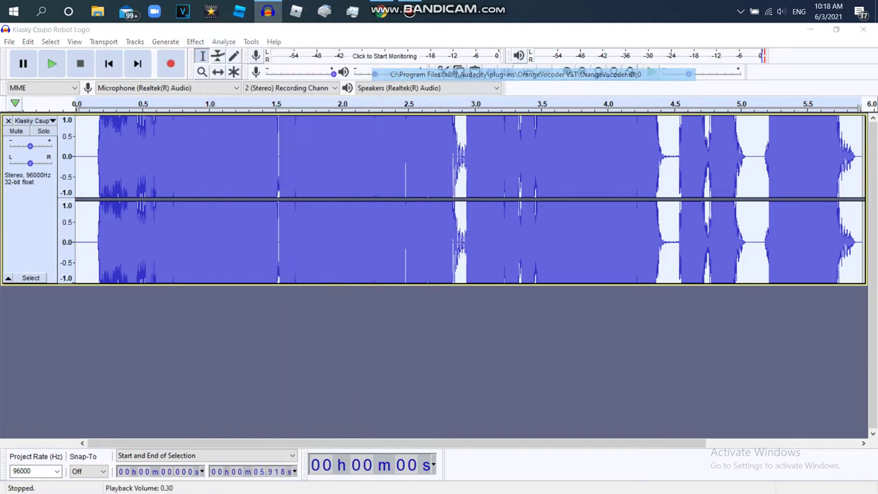
pyautogui.press('Return')
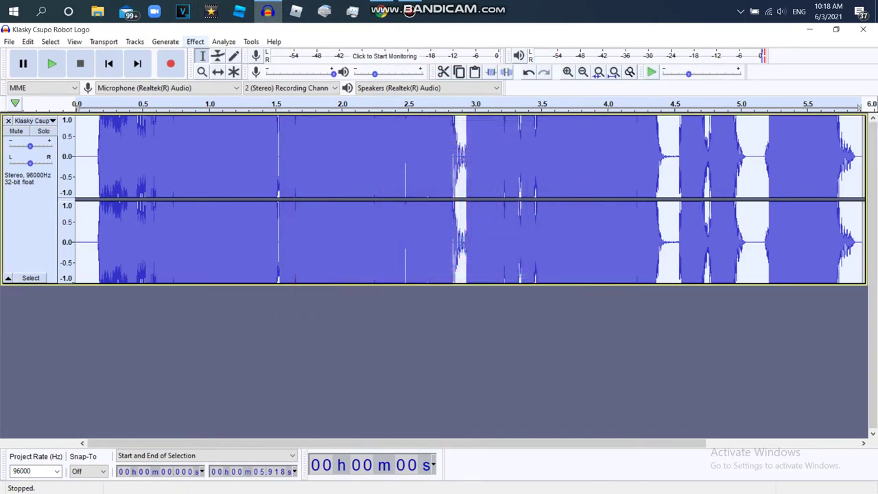
# Change the pitch of the whole track by -3 semitones and play back the result.
pyautogui.click(195, 42)
pyautogui.moveTo(226, 13)
pyautogui.scroll(6, 288, 247)
pyautogui.scroll(5, 288, 247)
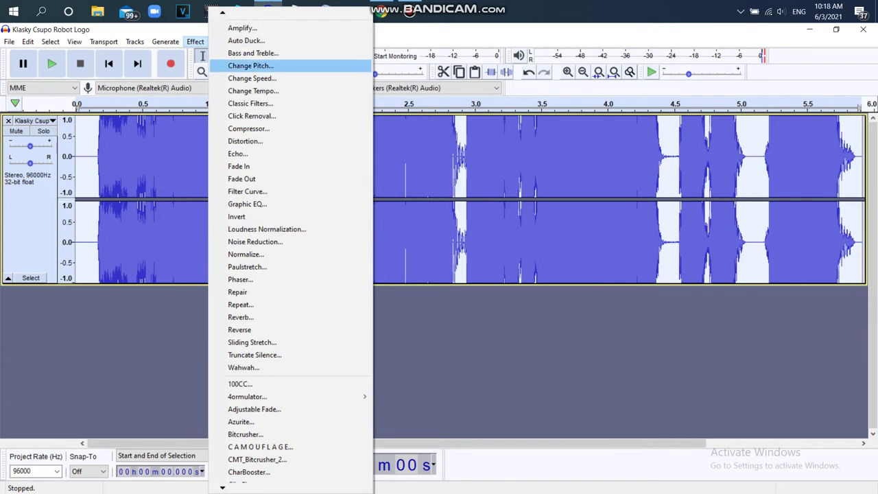
pyautogui.click(252, 66)
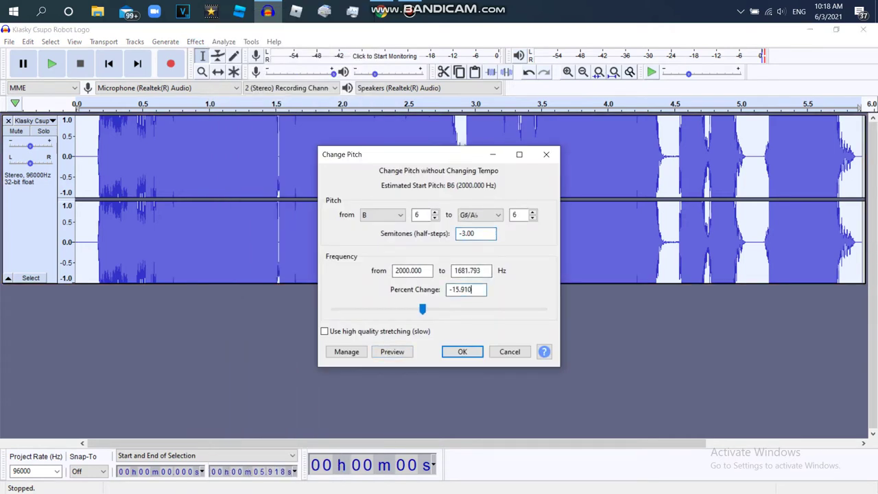
pyautogui.press('Return')
pyautogui.press('space')
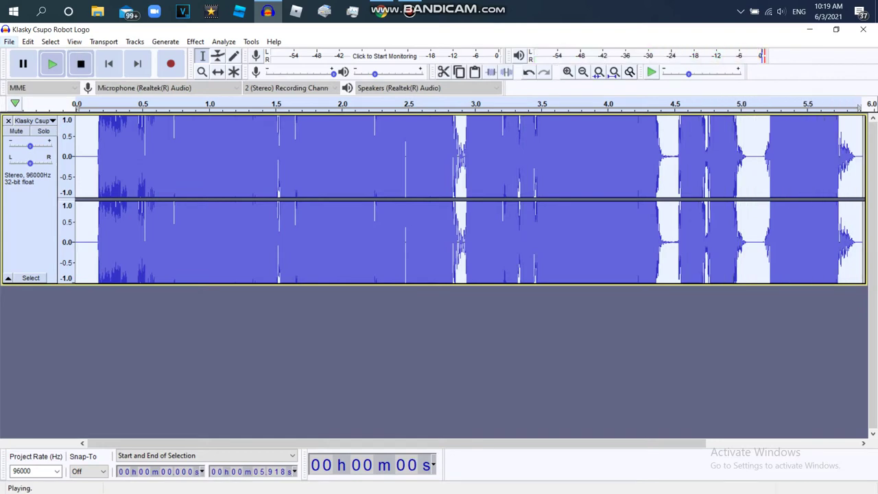
# Export the audio as a WAV file named Klasky Csupo Robot Logo in G Major 771, leaving the metadata empty, and remove the track.
pyautogui.click(9, 42)
pyautogui.moveTo(30, 126)
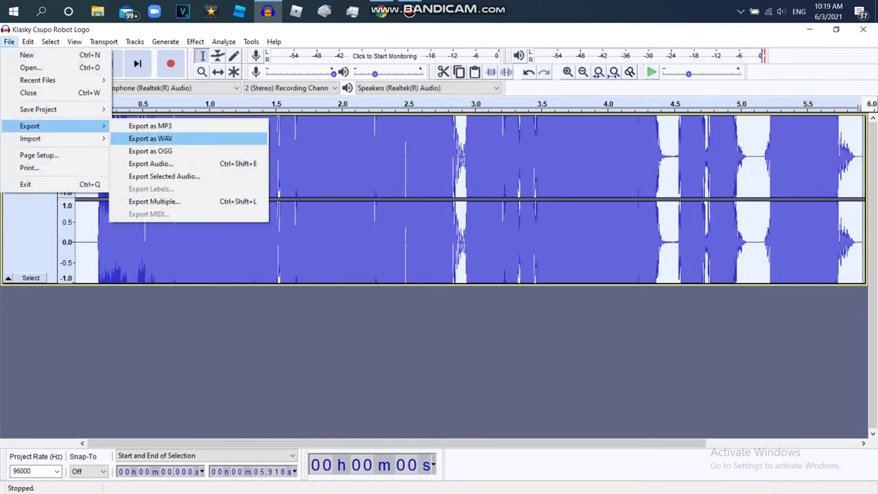
pyautogui.click(150, 138)
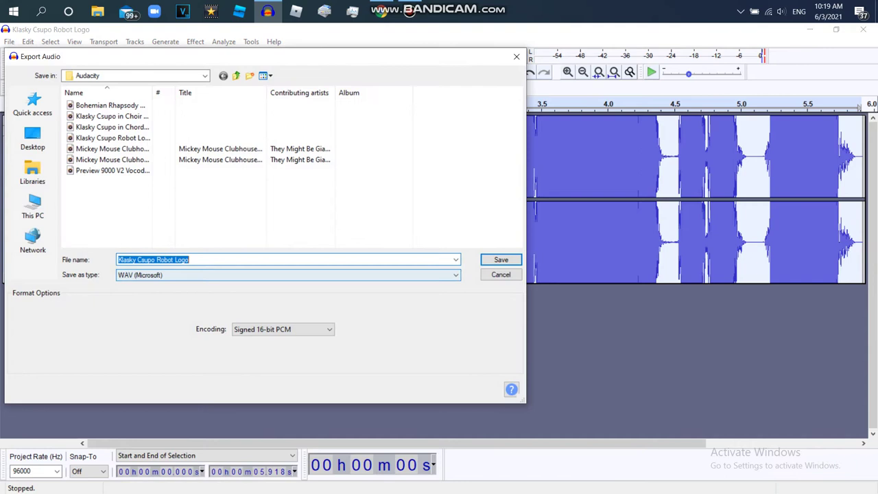
pyautogui.write('in G Major 771')
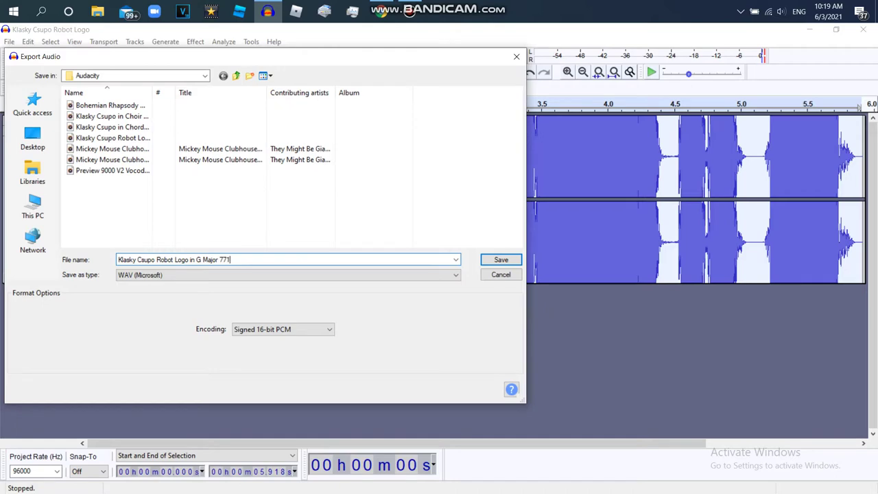
pyautogui.press('Return')
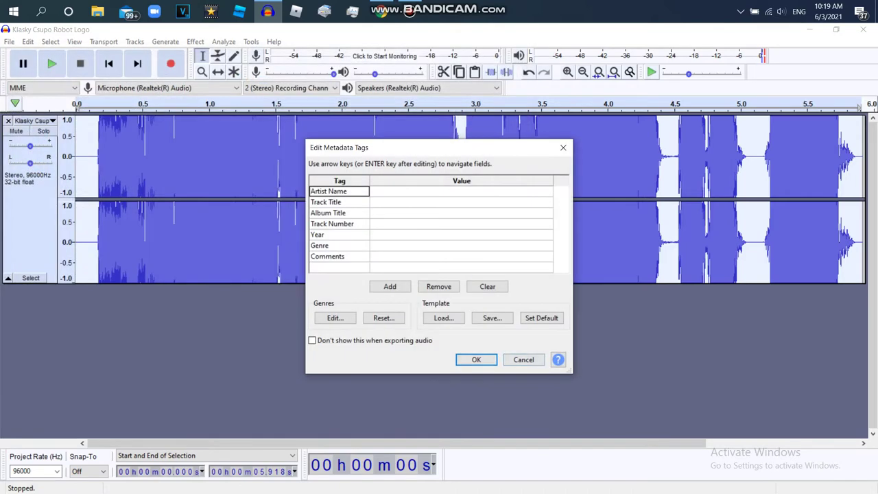
pyautogui.click(471, 359)
pyautogui.click(9, 121)
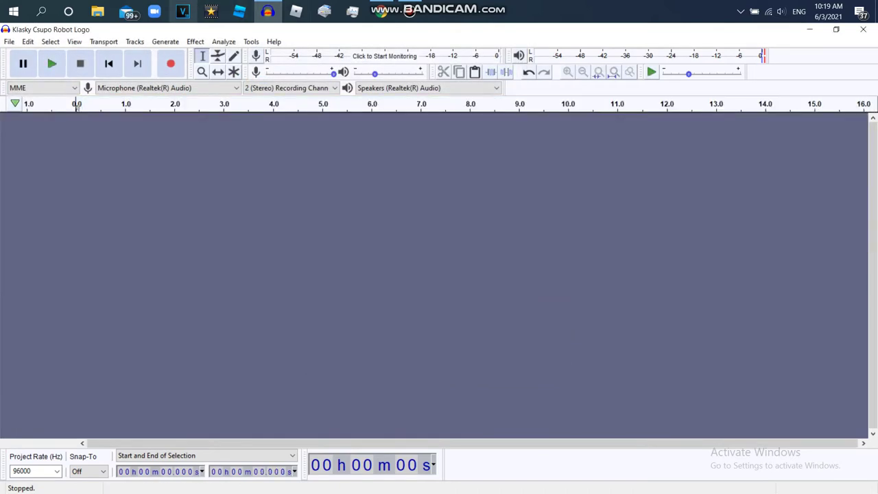
# Find and launch AVS Video Editor.
pyautogui.click(41, 11)
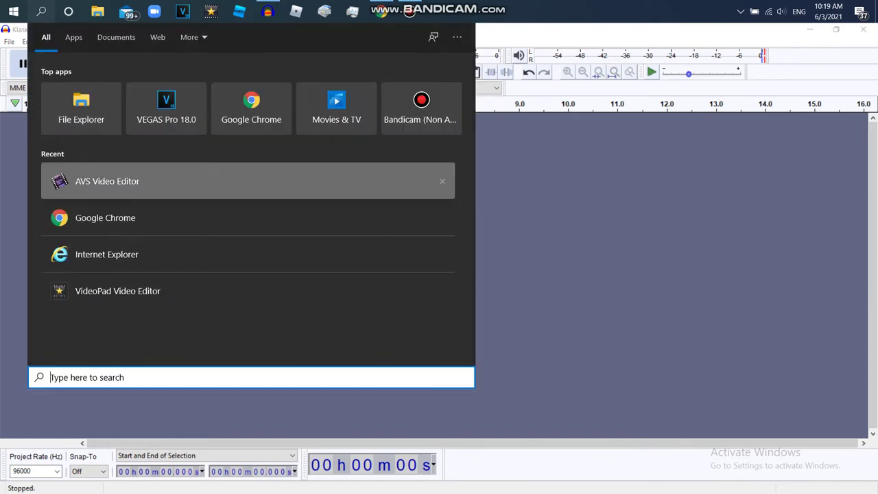
pyautogui.write('avs')
pyautogui.press('Return')
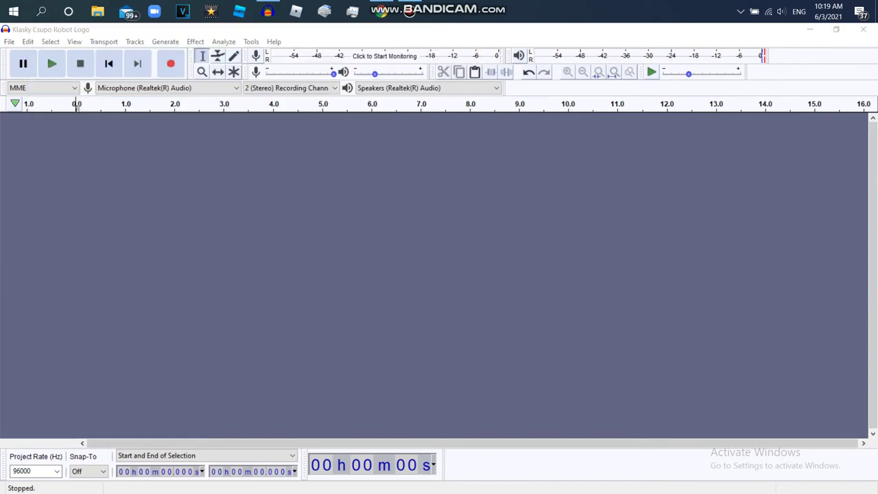
# Switch to Chrome and review the G-Major 771 video effect settings in the YouTube video's description.
pyautogui.click(382, 11)
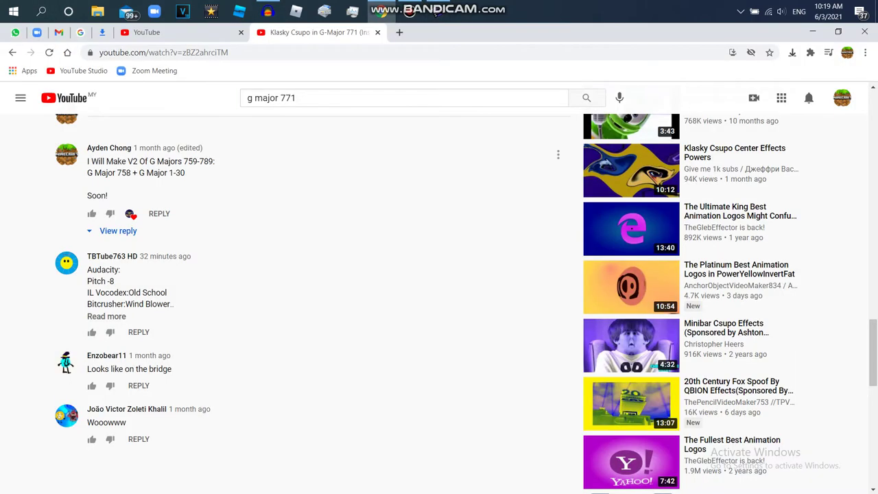
pyautogui.scroll(12, 439, 302)
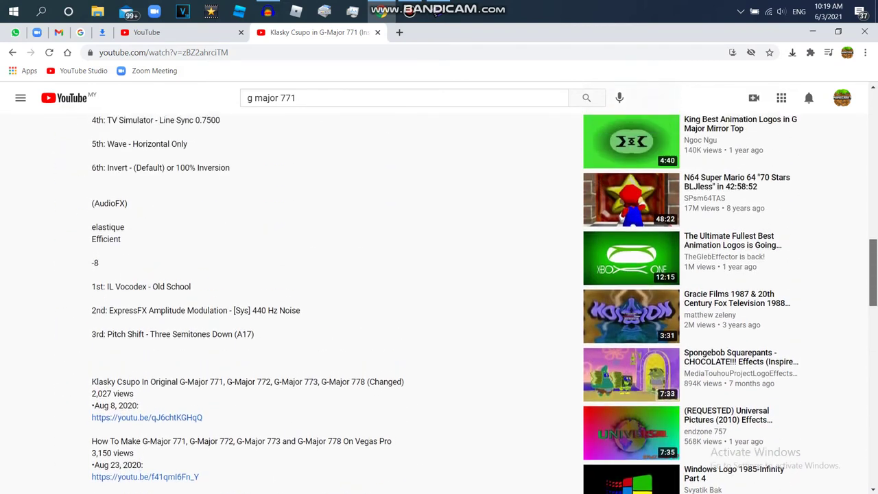
pyautogui.scroll(3, 440, 302)
pyautogui.scroll(-1, 439, 302)
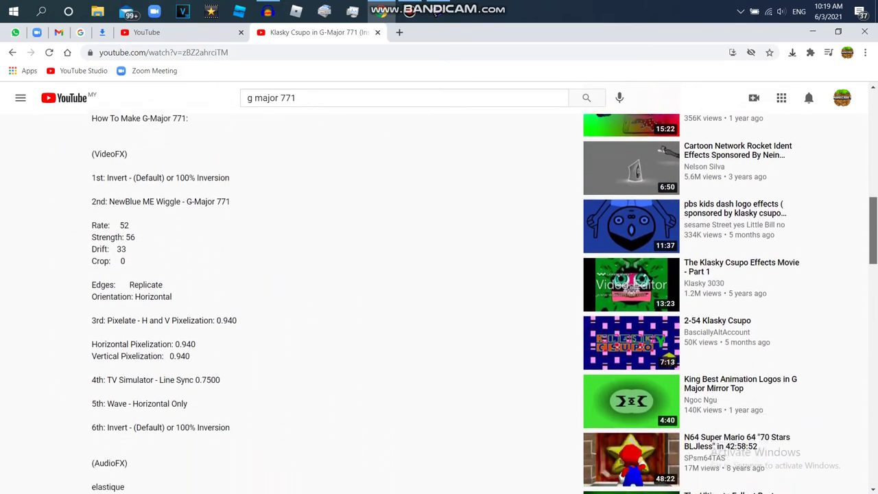
# Switch to AVS Video Editor and import the Klasky Csupo Robot Logo Trimmed video from the video folder on the Desktop.
pyautogui.click(438, 11)
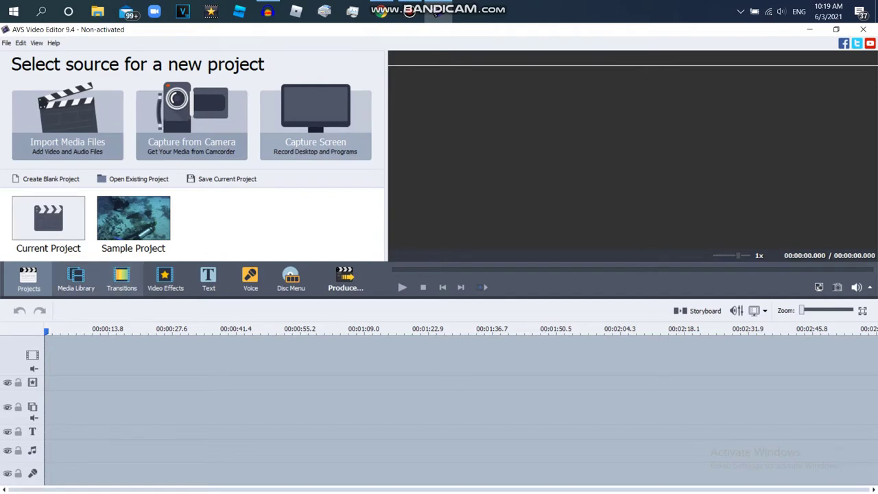
pyautogui.click(6, 43)
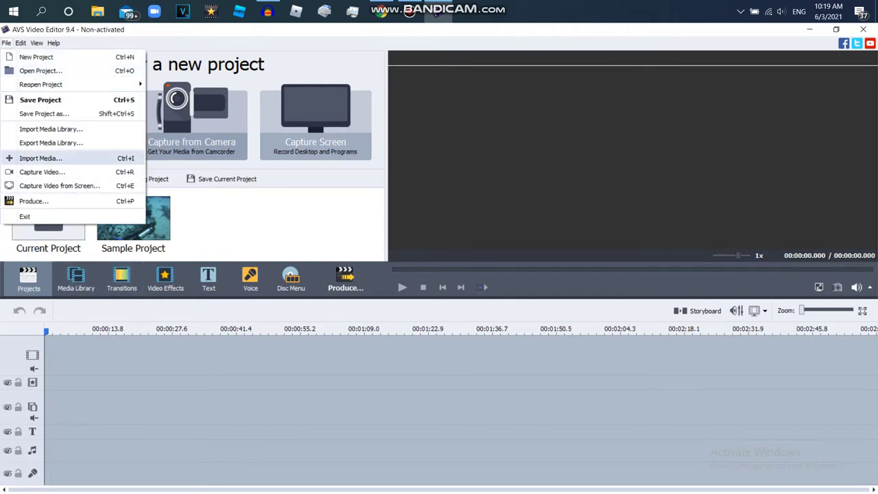
pyautogui.click(40, 158)
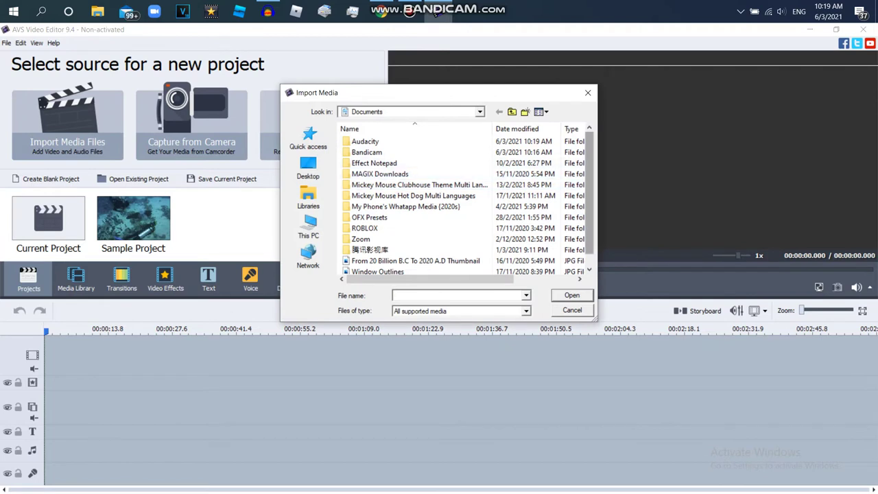
pyautogui.scroll(-1, 467, 205)
pyautogui.click(308, 168)
pyautogui.click(308, 227)
pyautogui.moveTo(588, 165); pyautogui.dragTo(589, 241)
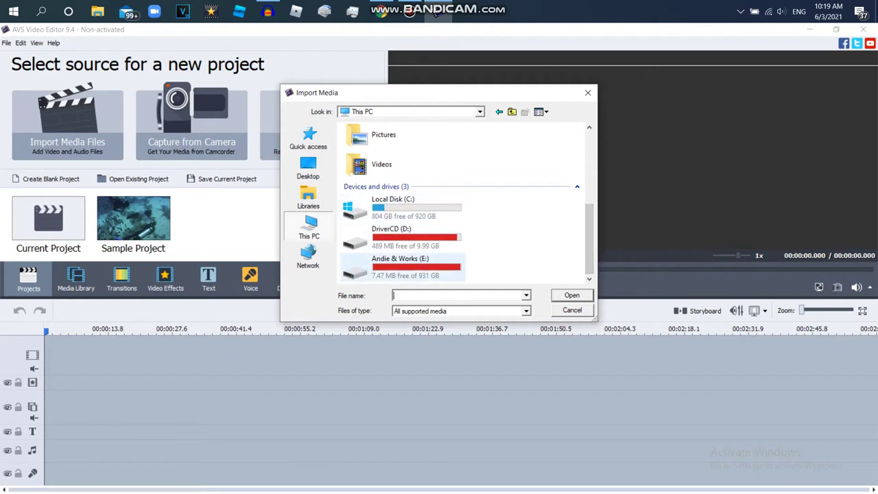
pyautogui.doubleClick(400, 267)
pyautogui.click(308, 168)
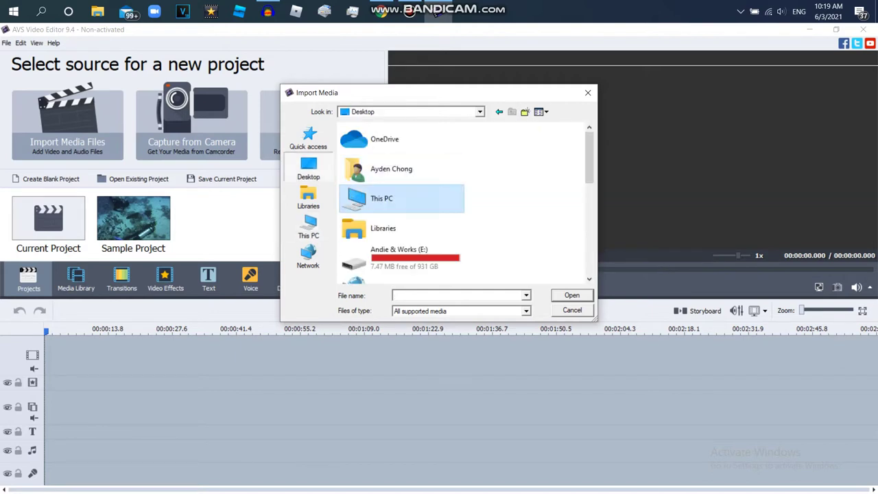
pyautogui.click(308, 197)
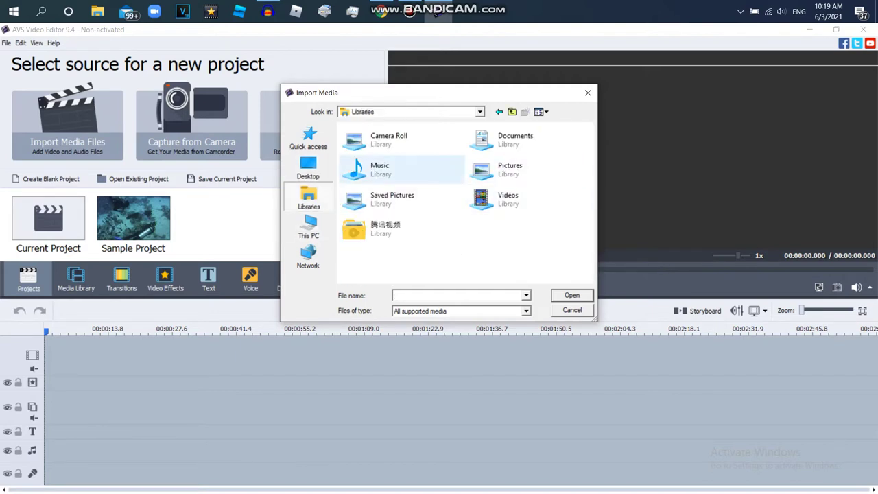
pyautogui.click(308, 168)
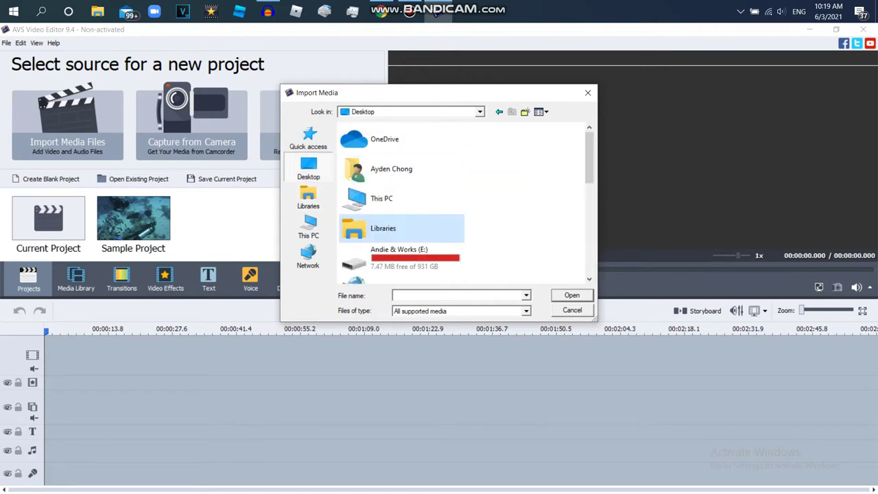
pyautogui.scroll(-5, 402, 174)
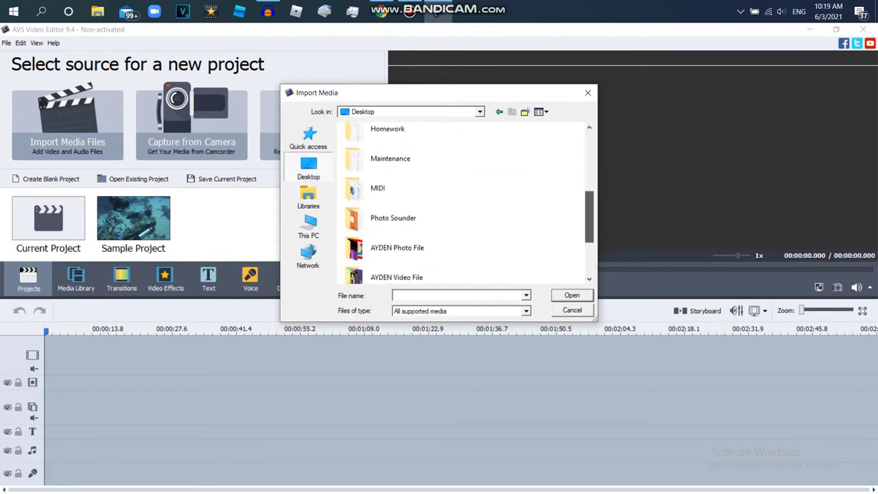
pyautogui.doubleClick(396, 203)
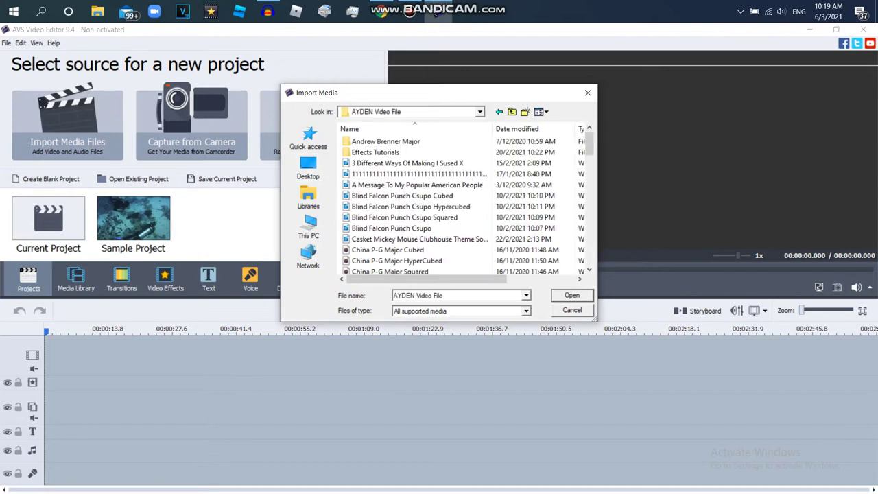
pyautogui.scroll(-10, 418, 206)
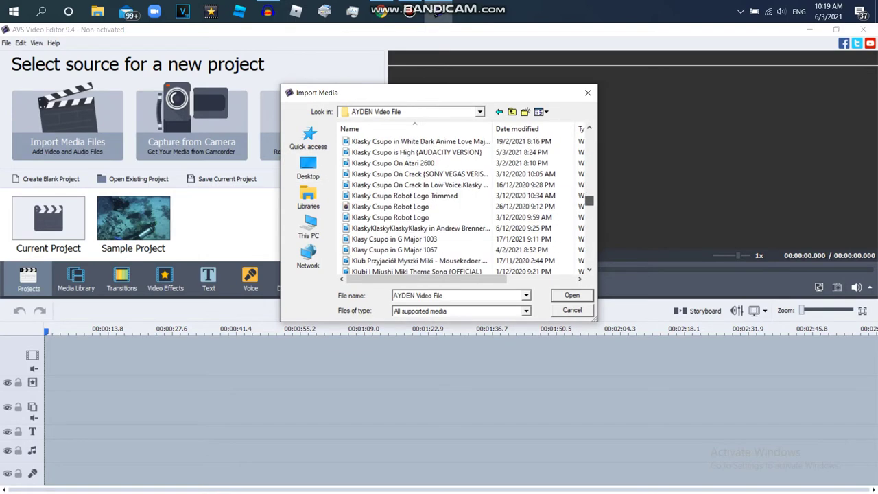
pyautogui.doubleClick(405, 196)
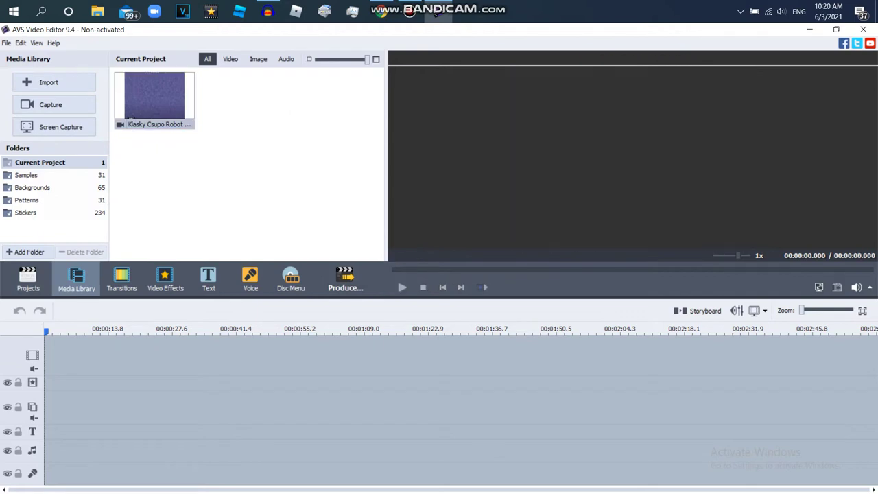
# Place the imported Robot Logo clip at the start of the main video track and match the project's aspect ratio to it.
pyautogui.click(165, 118)
pyautogui.moveTo(168, 122); pyautogui.dragTo(102, 386)
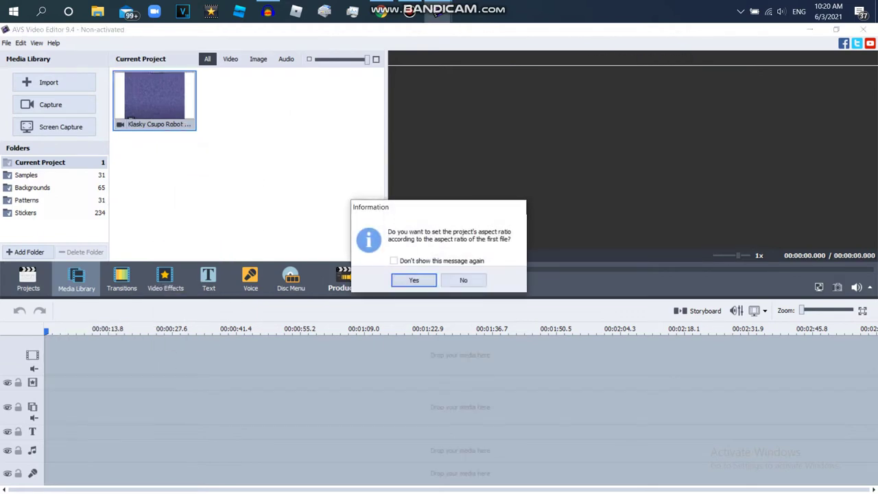
pyautogui.click(413, 280)
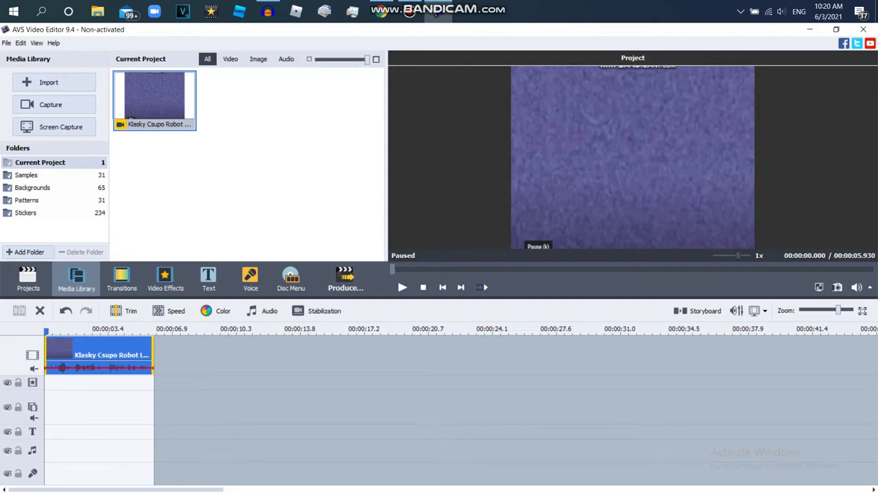
# Change the project's aspect ratio to widescreen and move the playhead to about 2.7 seconds into the clip.
pyautogui.click(21, 42)
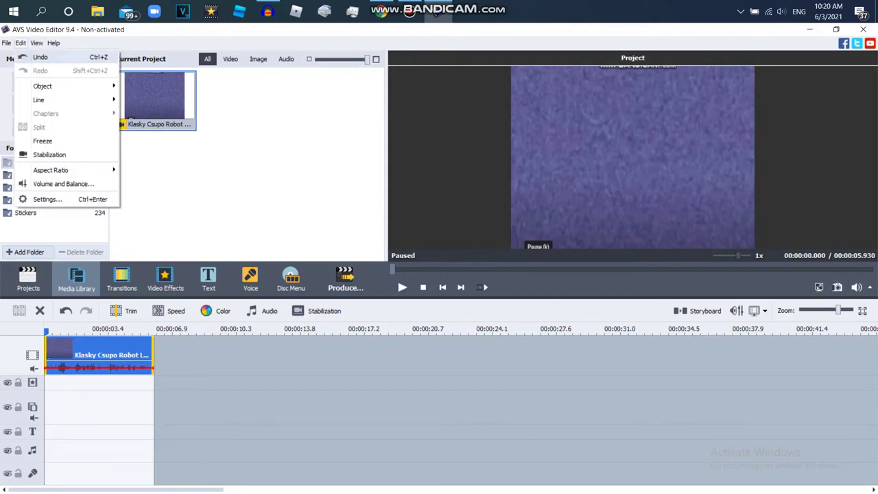
pyautogui.moveTo(51, 170)
pyautogui.click(147, 184)
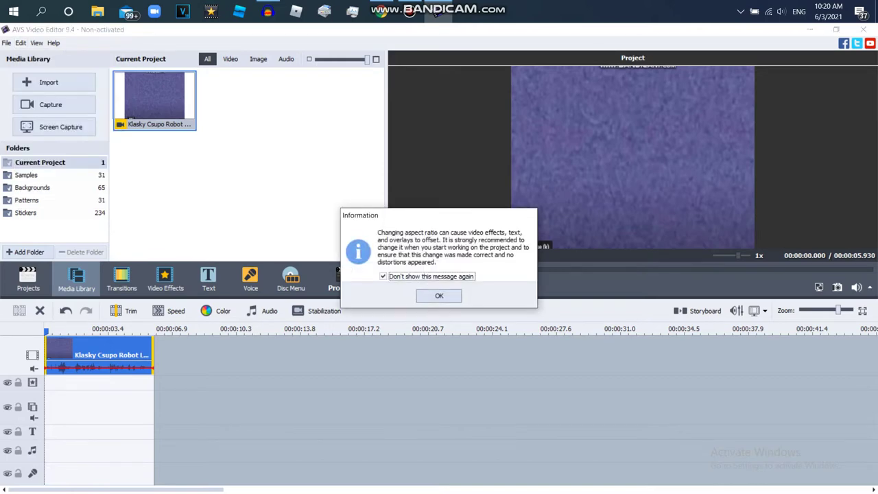
pyautogui.press('Return')
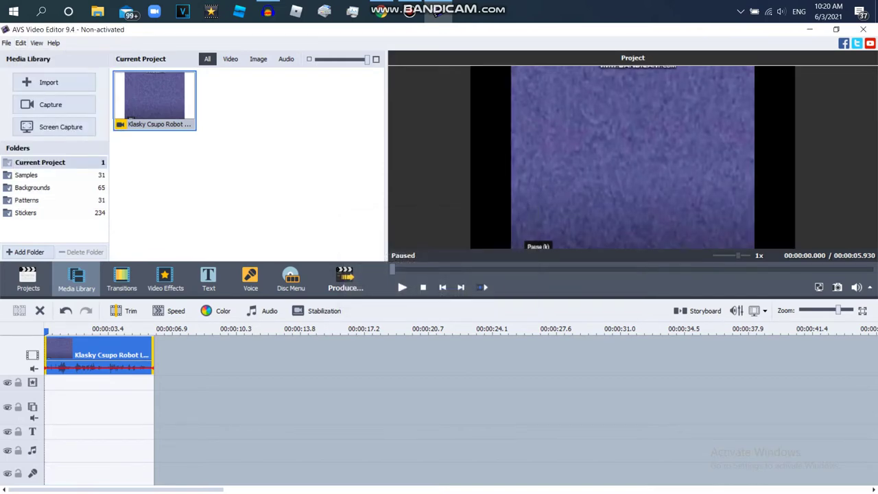
pyautogui.click(92, 332)
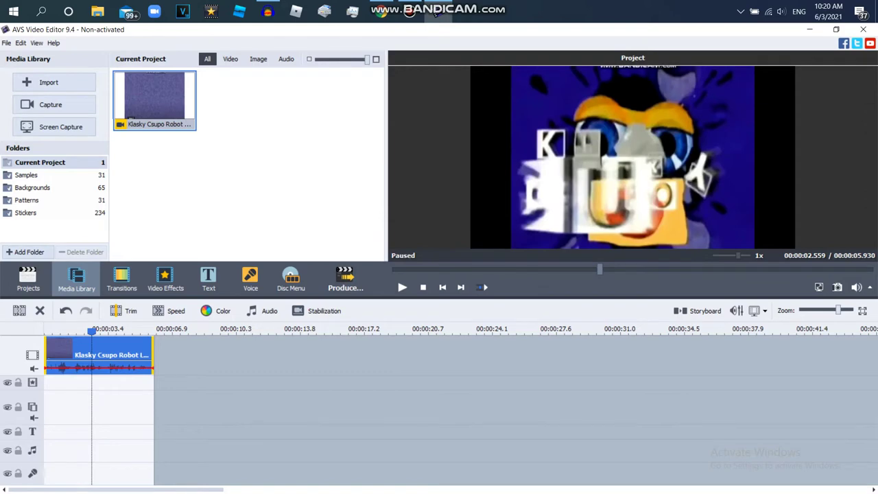
pyautogui.moveTo(92, 331); pyautogui.dragTo(95, 331)
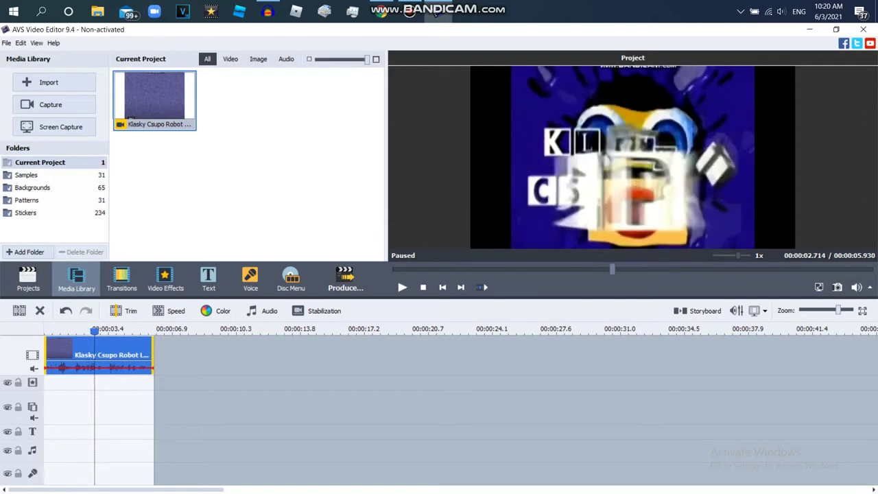
# Apply the Wave video effect at the start of the effects line and shorten it to the Robot Logo clip's length.
pyautogui.click(247, 193)
pyautogui.click(165, 279)
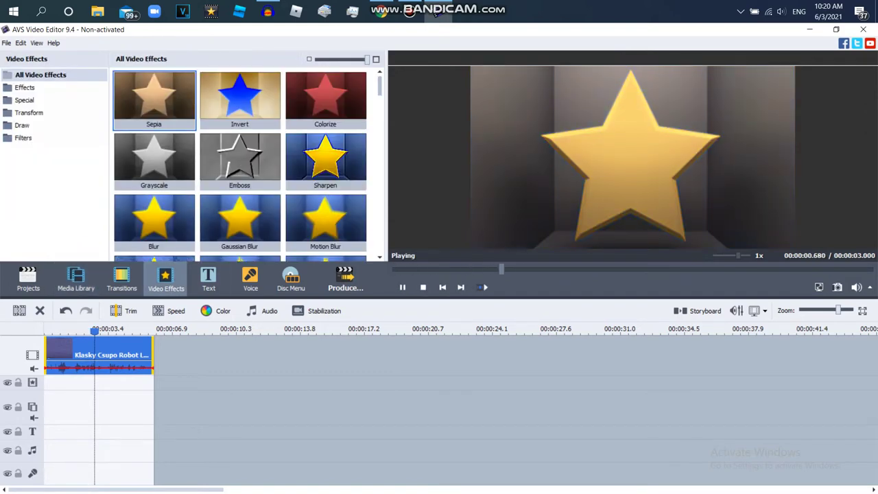
pyautogui.scroll(-5, 240, 165)
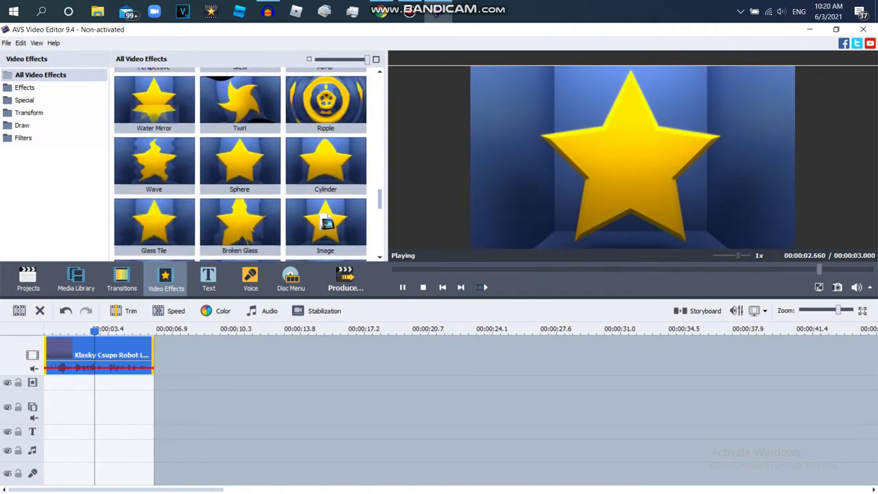
pyautogui.moveTo(154, 161); pyautogui.dragTo(98, 419)
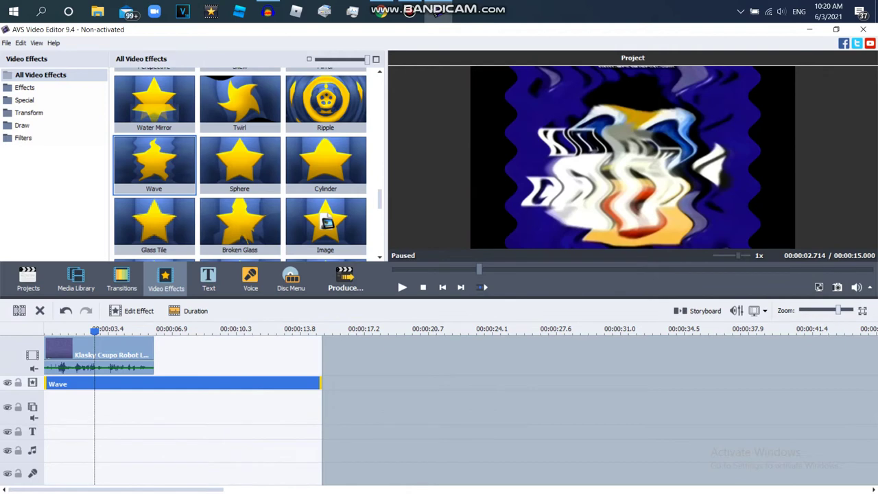
pyautogui.moveTo(321, 384); pyautogui.dragTo(154, 383)
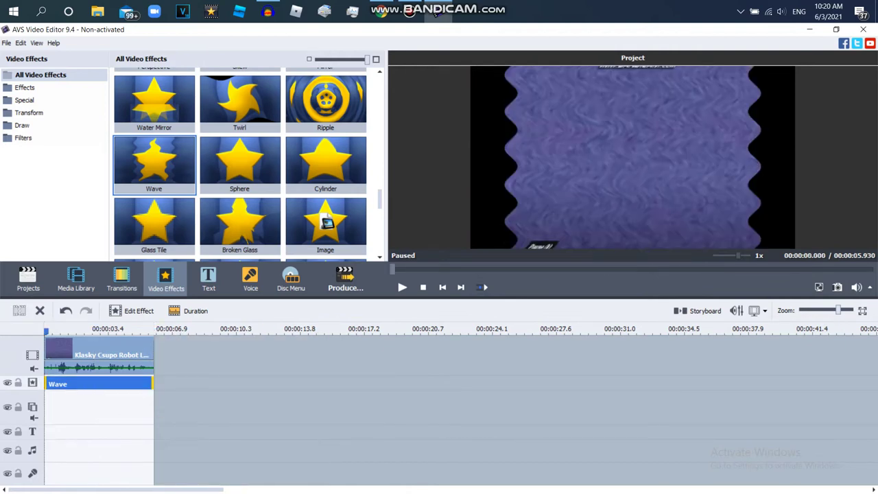
# Replace the Wave effect on the effects line with the Invert effect.
pyautogui.scroll(10, 240, 165)
pyautogui.scroll(1, 241, 165)
pyautogui.moveTo(239, 100); pyautogui.dragTo(100, 384)
# Add three more video effect lines to the timeline below the one holding Invert.
pyautogui.rightClick(194, 378)
pyautogui.rightClick(179, 379)
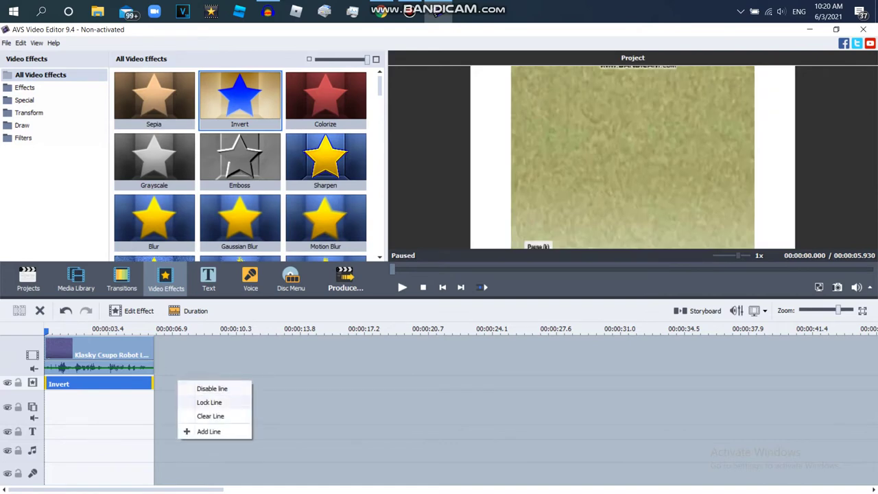
pyautogui.click(206, 431)
pyautogui.rightClick(197, 397)
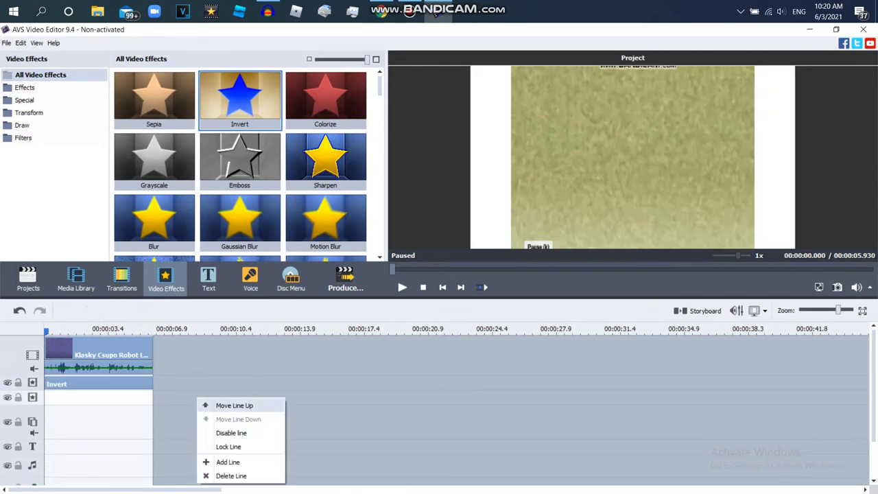
pyautogui.click(212, 462)
pyautogui.rightClick(177, 389)
pyautogui.click(208, 467)
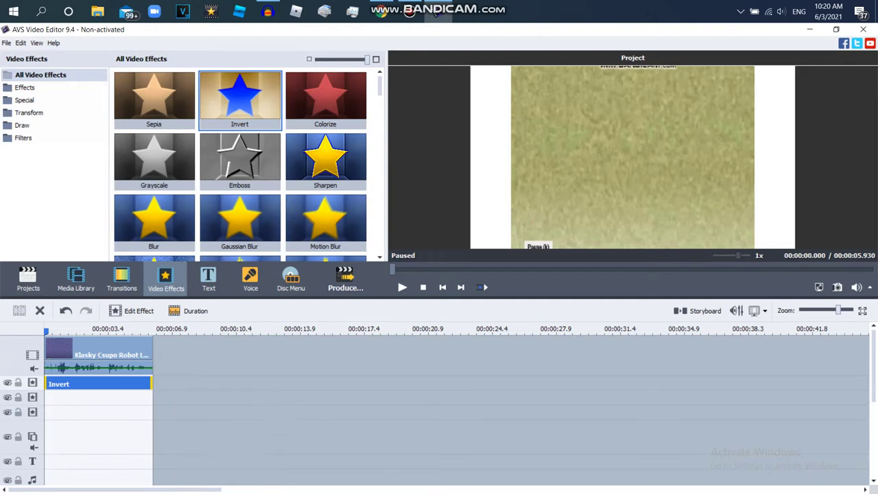
# Check the effect order in Chrome, return to AVS Video Editor and apply Wave on the second effects line, shortened to the clip's length.
pyautogui.click(381, 11)
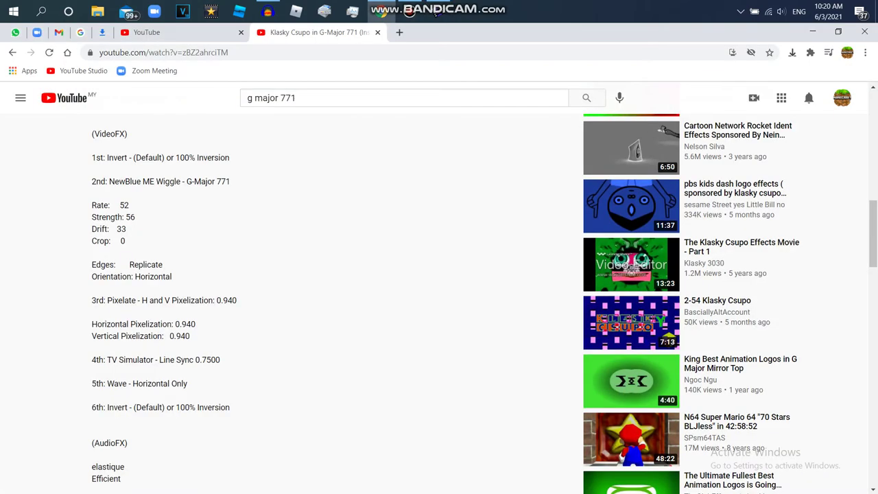
pyautogui.click(436, 14)
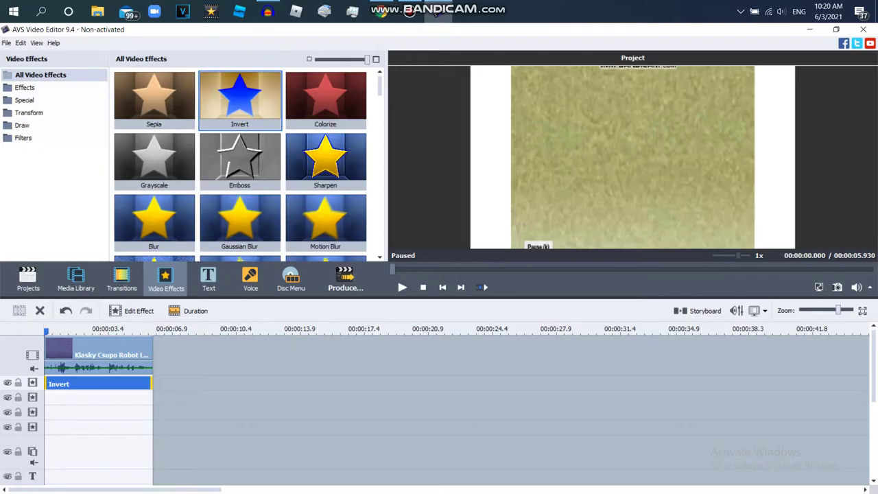
pyautogui.scroll(-10, 240, 164)
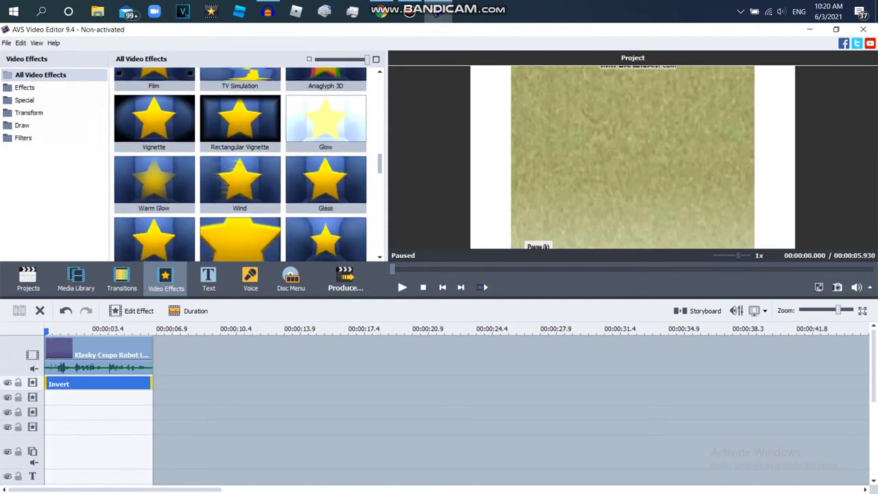
pyautogui.scroll(-2, 241, 165)
pyautogui.moveTo(154, 151); pyautogui.dragTo(98, 400)
pyautogui.click(194, 398)
pyautogui.click(153, 398)
pyautogui.moveTo(317, 398); pyautogui.dragTo(153, 398)
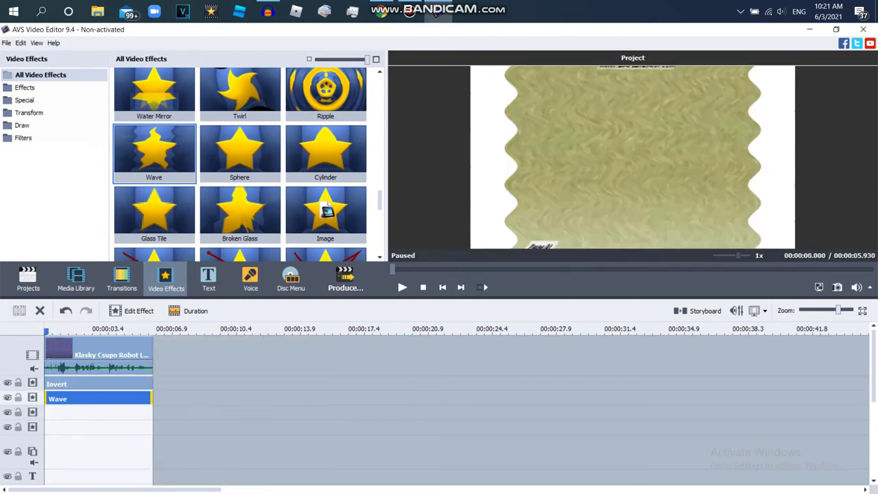
# Edit the Wave effect on the second effects line, turning off Vertical and setting the Amplitude to 100.
pyautogui.click(96, 398)
pyautogui.click(131, 311)
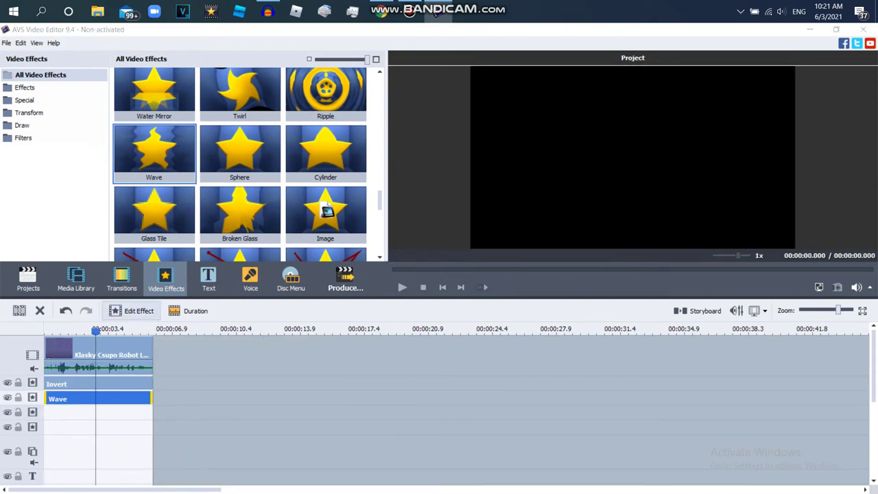
pyautogui.click(134, 311)
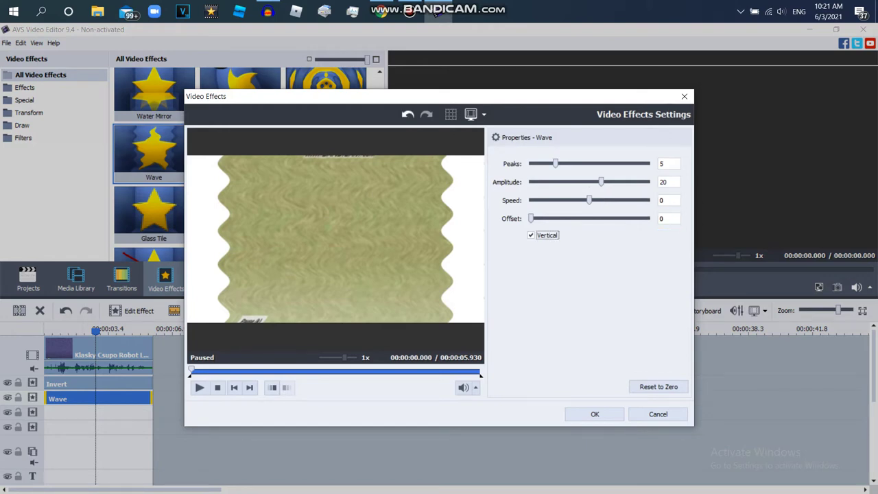
pyautogui.click(532, 235)
pyautogui.write('5')
pyautogui.press('Tab')
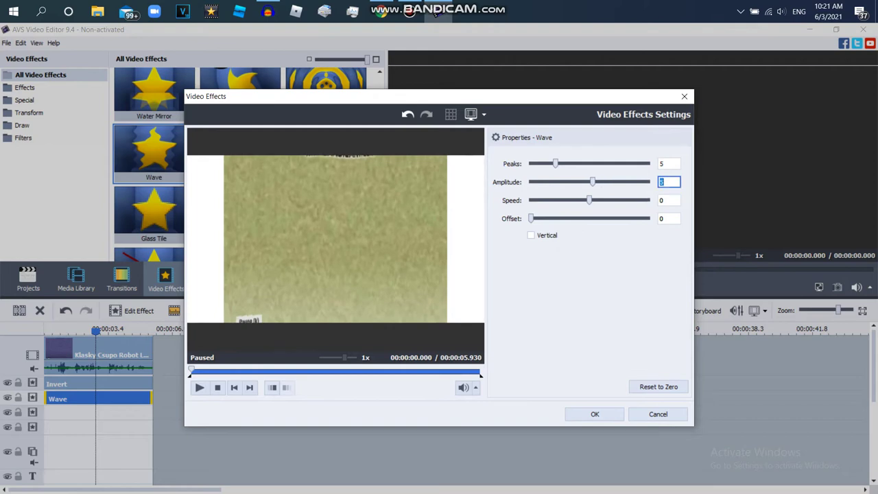
pyautogui.write('0')
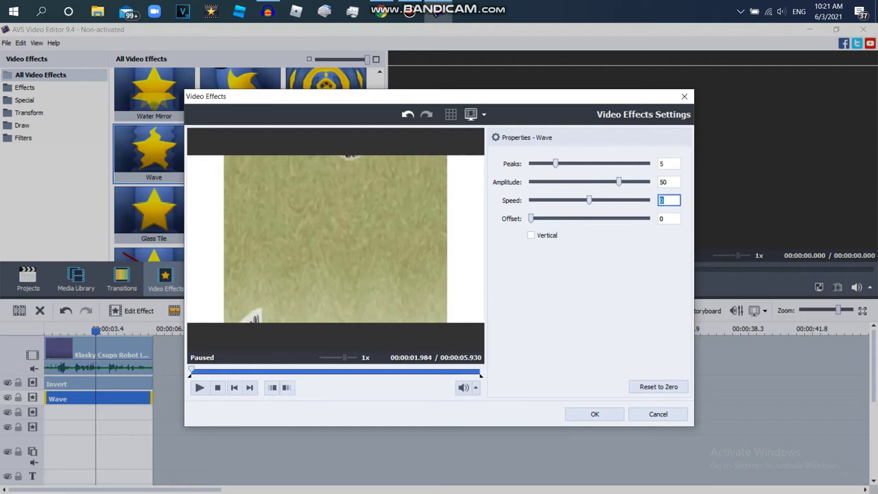
pyautogui.moveTo(619, 182); pyautogui.dragTo(648, 182)
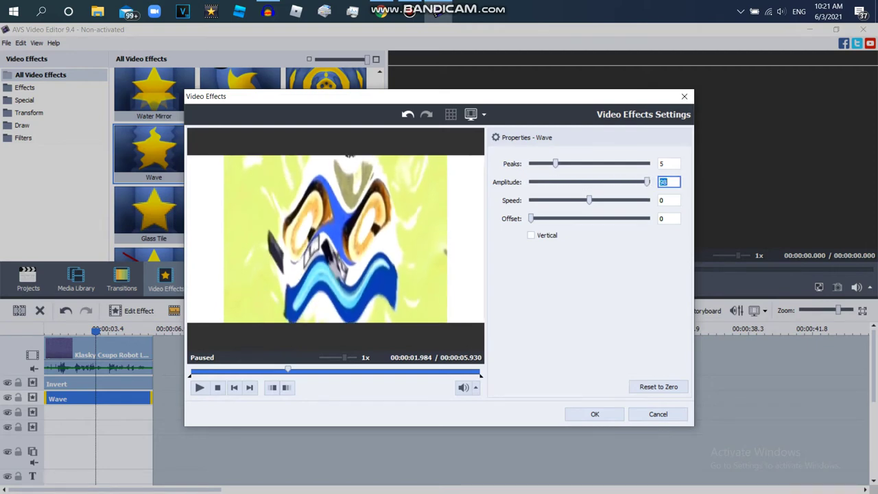
pyautogui.write('100')
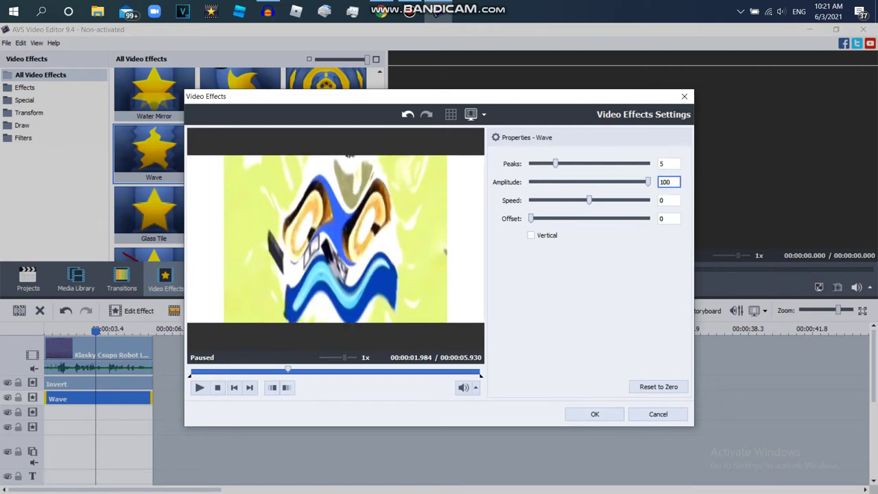
pyautogui.press('Return')
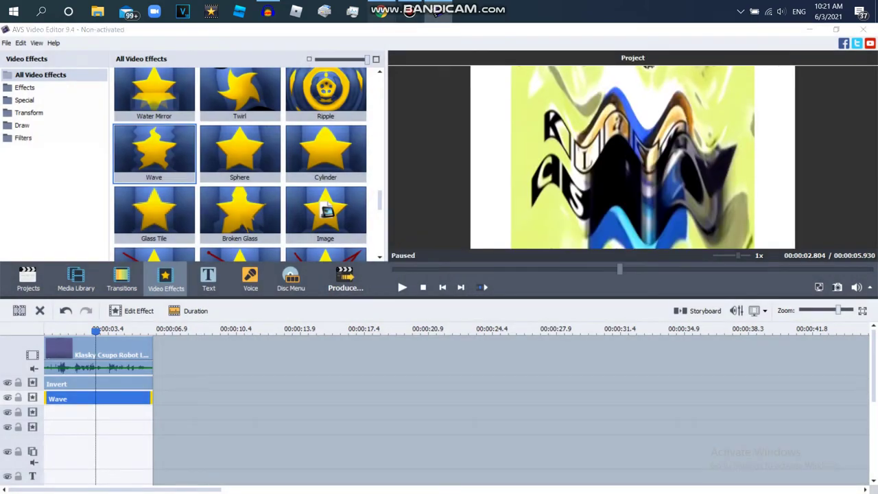
# Compare the Wave result at about 2.5 seconds in AVS Video Editor with the effect settings listed in Chrome.
pyautogui.click(382, 11)
pyautogui.click(437, 12)
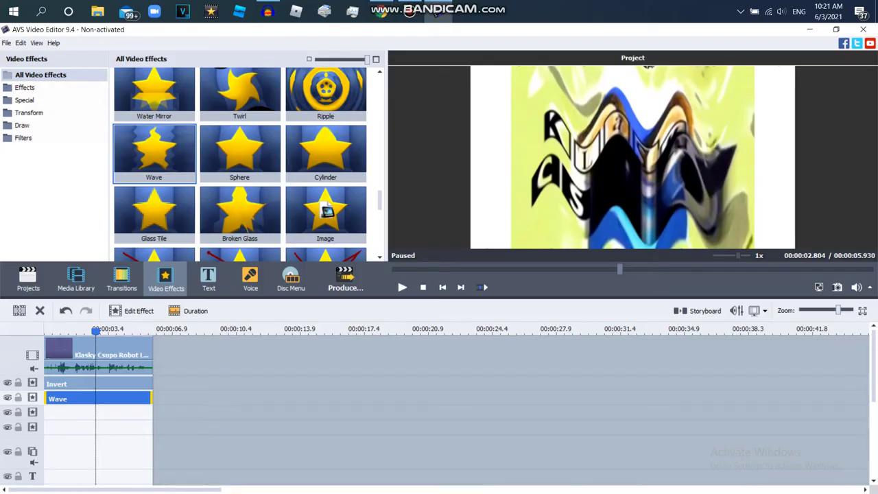
pyautogui.moveTo(620, 270); pyautogui.dragTo(595, 270)
pyautogui.hotkey('alt', 'Tab')
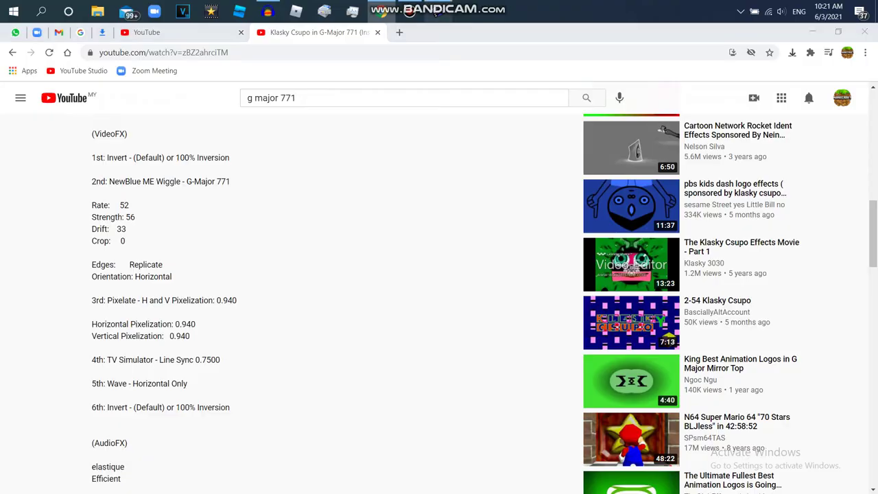
pyautogui.hotkey('alt', 'Tab')
# Duplicate the Wave effect, place the copy at the start of the third effects line and set its Amplitude to 50.
pyautogui.rightClick(103, 399)
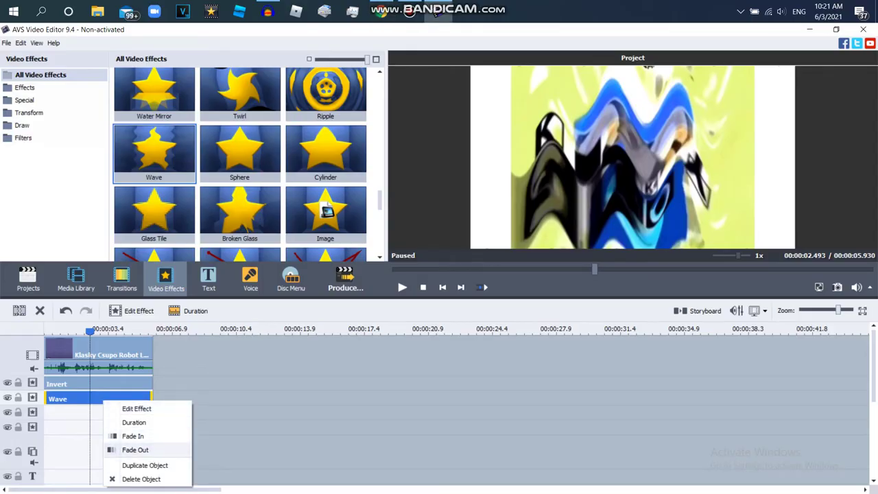
pyautogui.click(145, 466)
pyautogui.moveTo(165, 400); pyautogui.dragTo(35, 413)
pyautogui.click(131, 310)
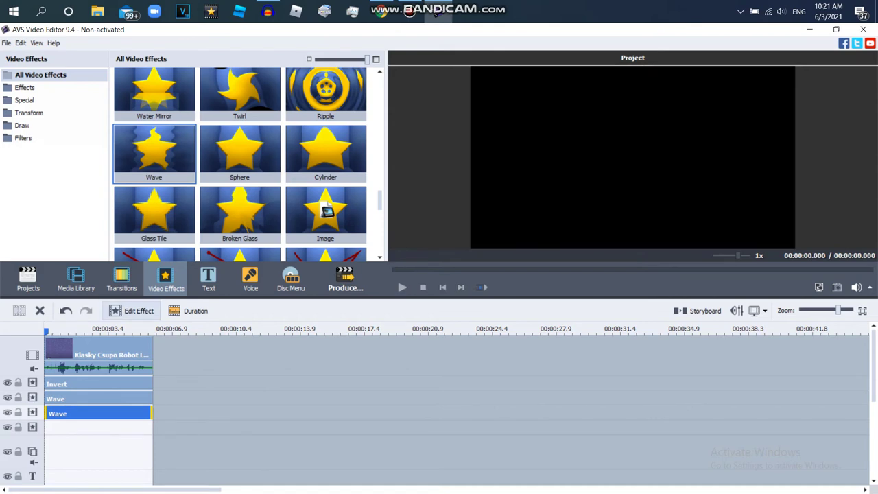
pyautogui.doubleClick(69, 413)
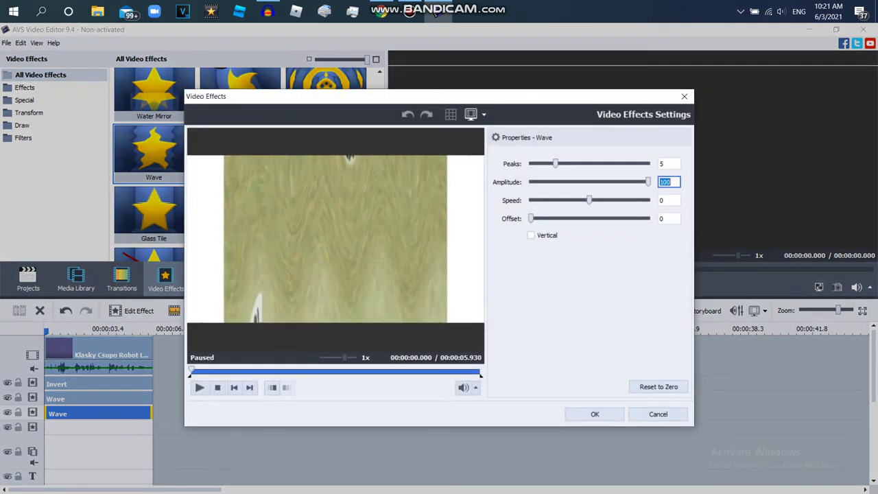
pyautogui.write('50')
pyautogui.click(595, 415)
# Set the Wave effect on the second effects line to Amplitude 80 and Speed 33.
pyautogui.click(103, 398)
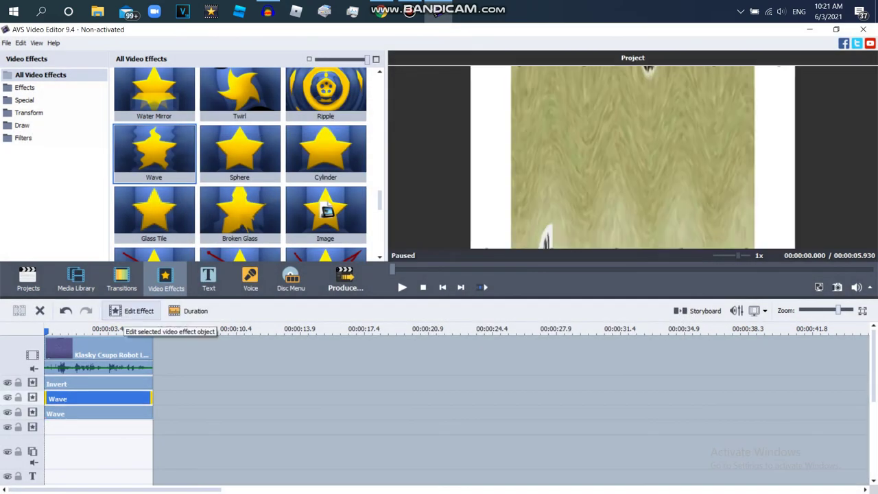
pyautogui.click(131, 311)
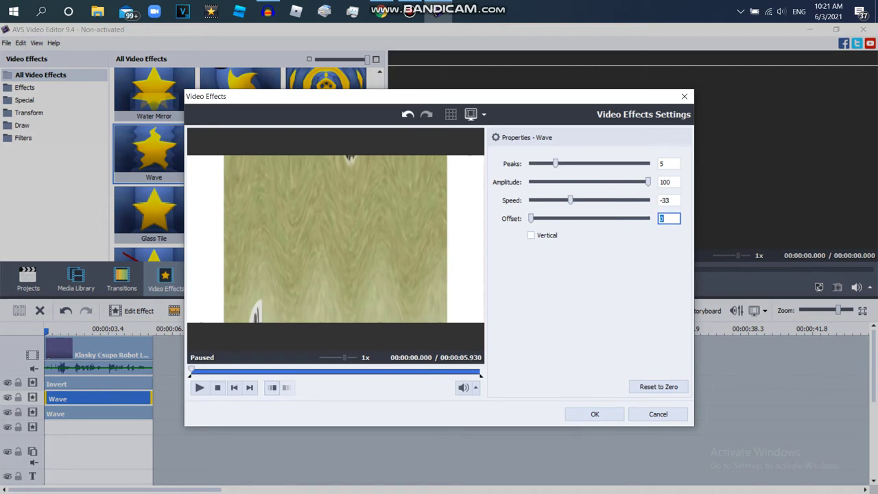
pyautogui.click(276, 371)
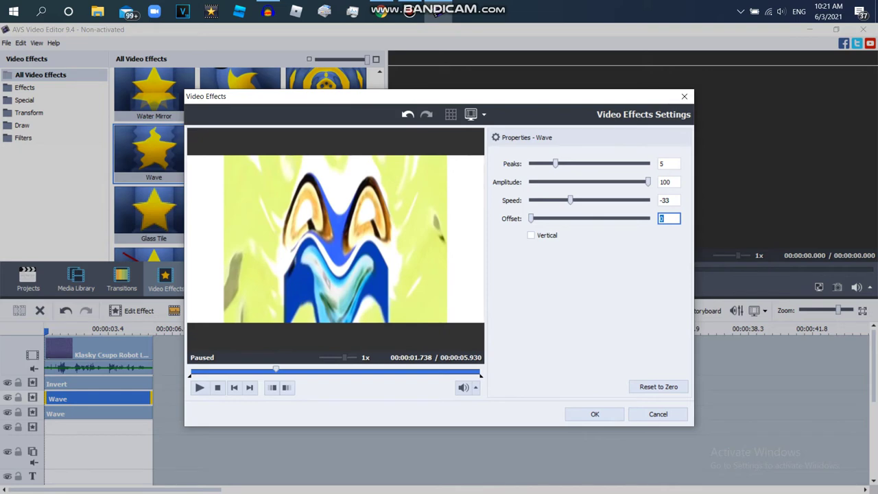
pyautogui.moveTo(345, 370); pyautogui.dragTo(318, 369)
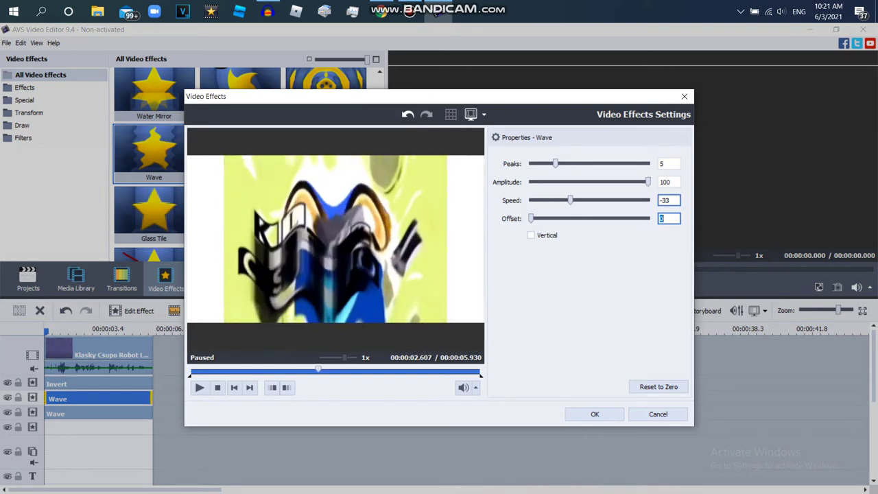
pyautogui.press('BackSpace')
pyautogui.doubleClick(665, 182)
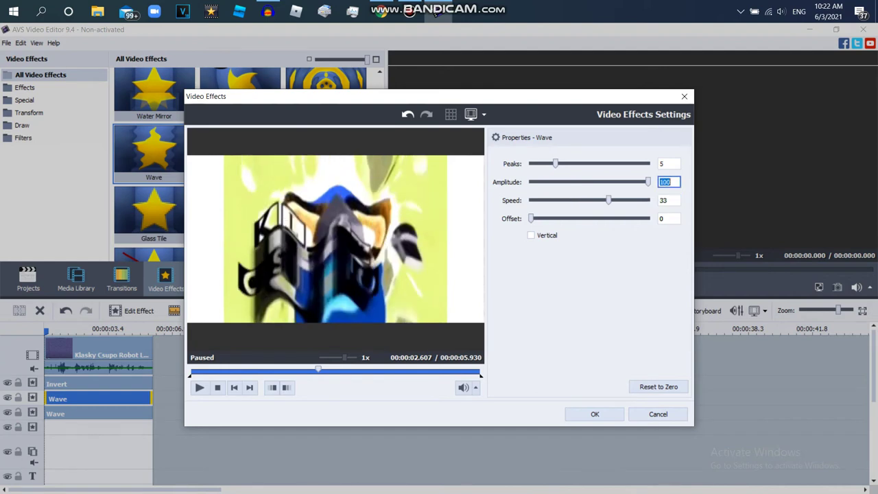
pyautogui.write('80')
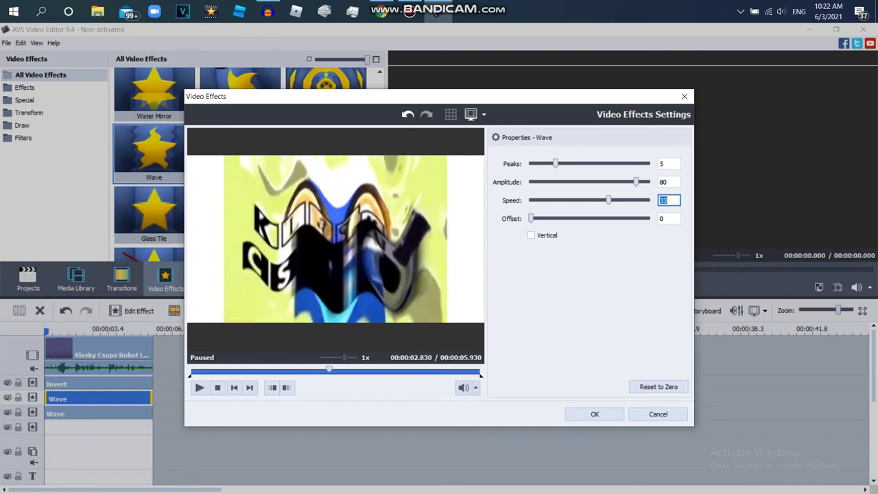
pyautogui.click(595, 415)
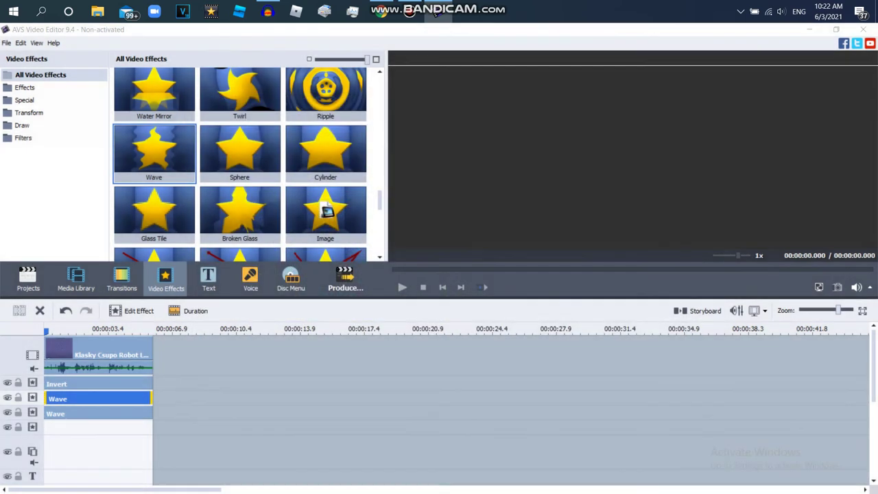
# Move the duplicated Wave effect down to the fourth effects line and add two more video effect lines.
pyautogui.click(82, 414)
pyautogui.moveTo(83, 414); pyautogui.dragTo(83, 428)
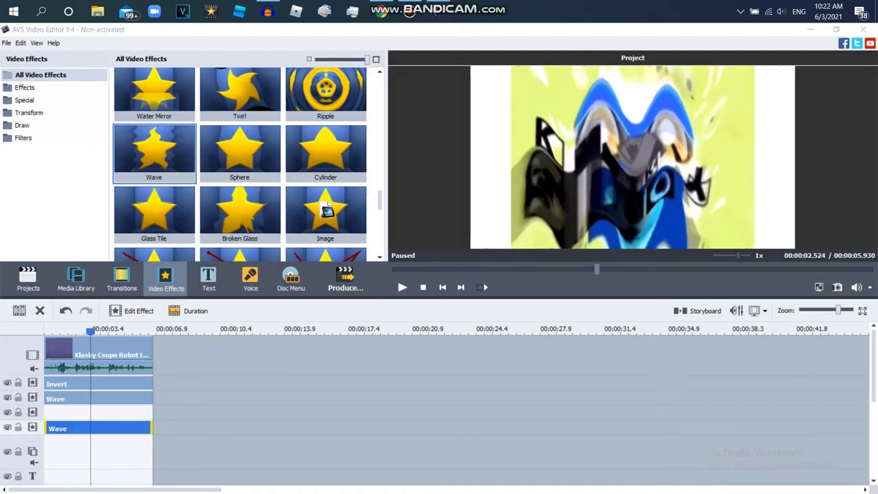
pyautogui.rightClick(177, 432)
pyautogui.click(206, 410)
pyautogui.rightClick(181, 422)
pyautogui.click(206, 398)
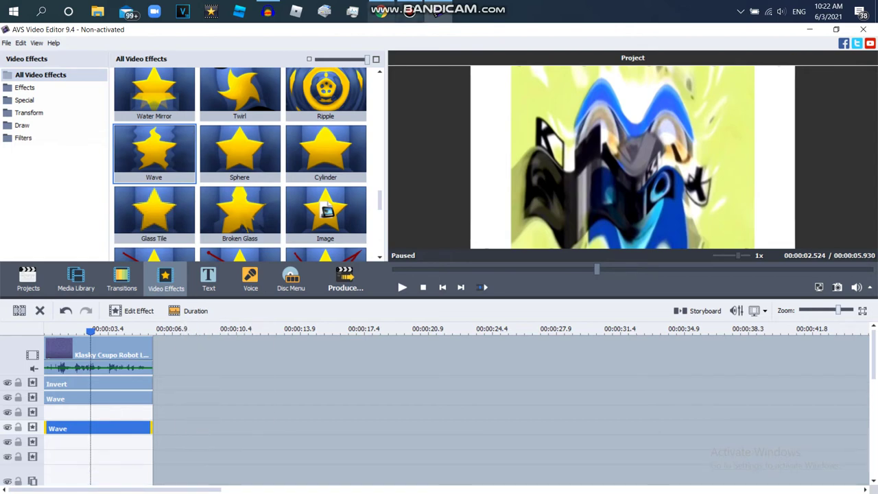
# Check the third effect in the G-Major 771 list in Chrome, and return to AVS Video Editor to browse the effects.
pyautogui.click(383, 11)
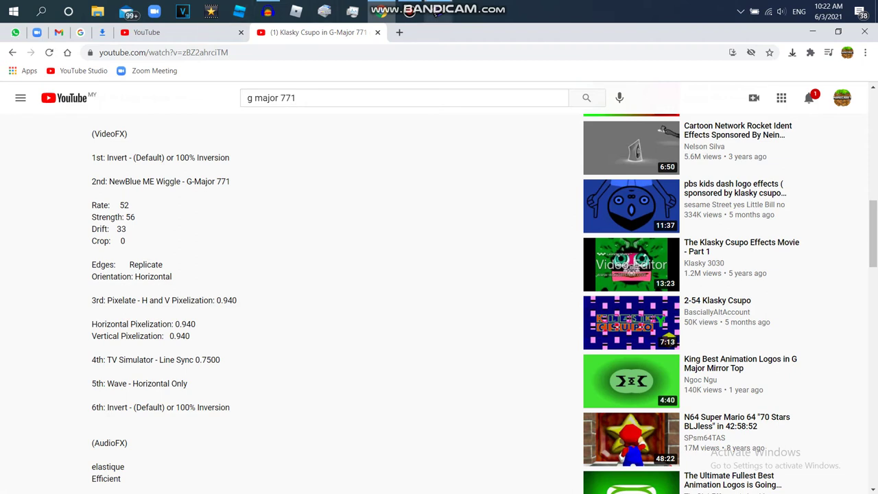
pyautogui.click(437, 14)
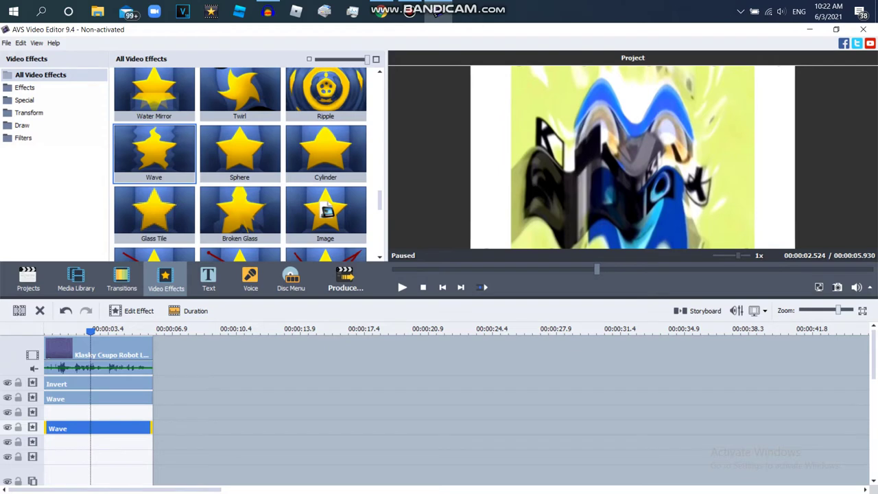
pyautogui.scroll(-10, 240, 165)
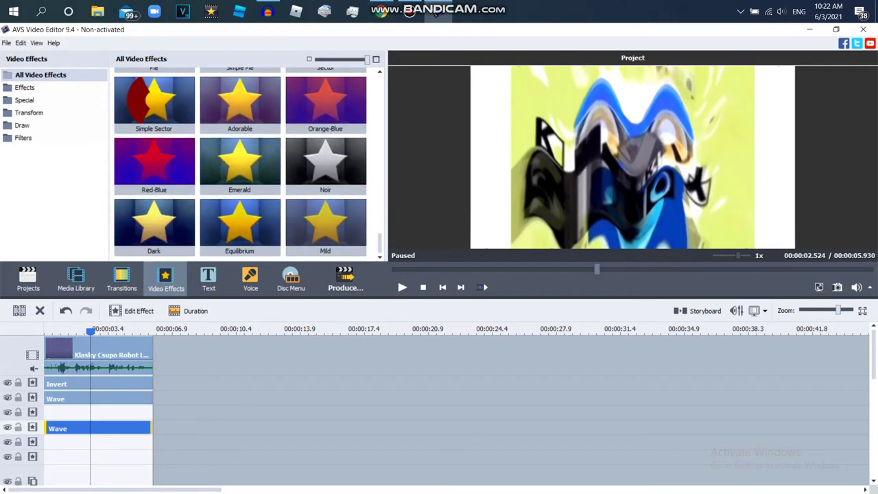
pyautogui.click(410, 12)
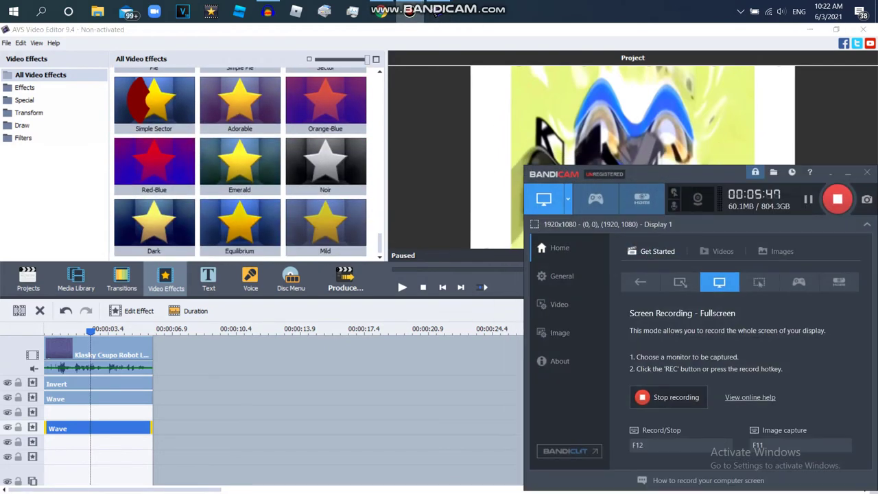
pyautogui.click(410, 12)
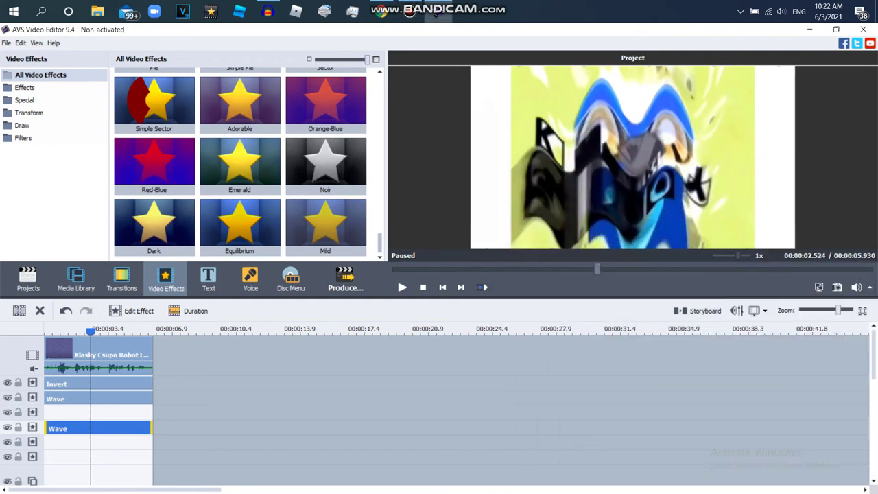
# Add a Mosaic effect at the start of the third effects line and shorten it to the video clip's length.
pyautogui.scroll(2, 240, 165)
pyautogui.scroll(10, 240, 165)
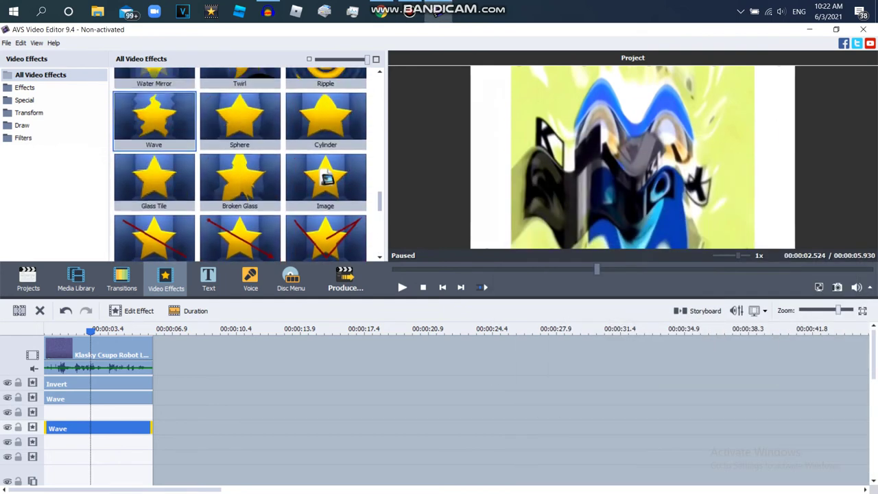
pyautogui.scroll(2, 240, 165)
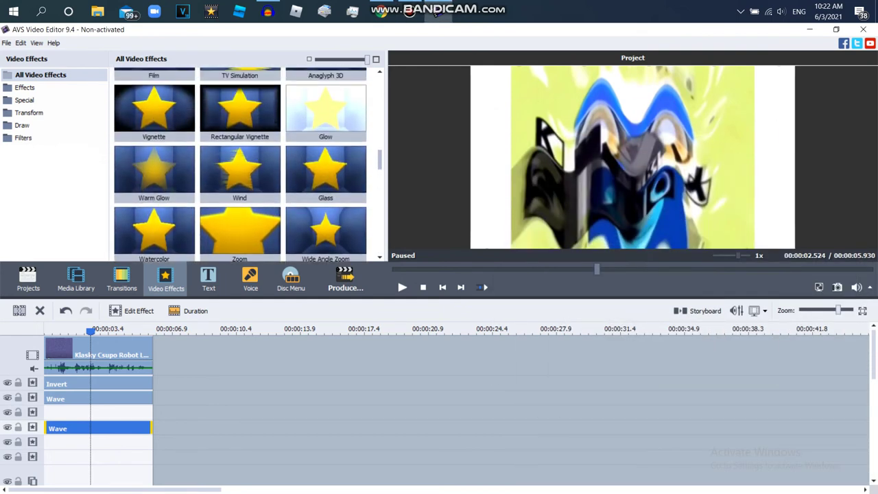
pyautogui.scroll(-4, 240, 165)
pyautogui.scroll(10, 240, 165)
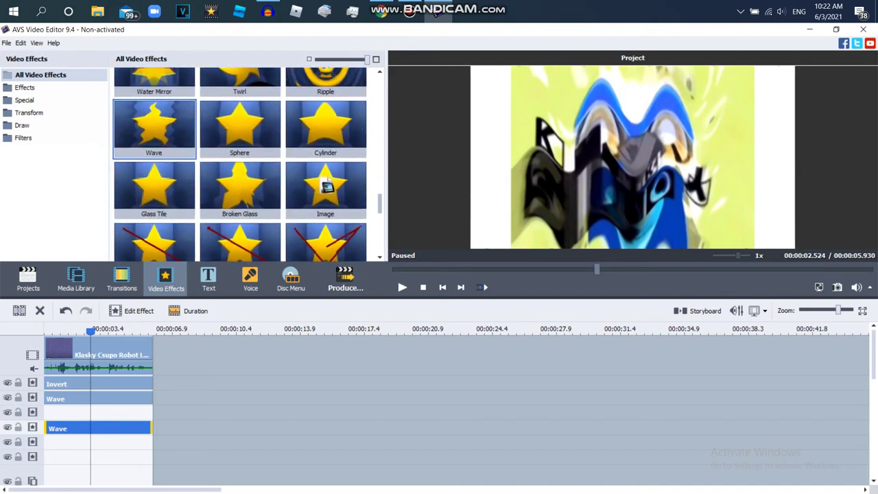
pyautogui.scroll(3, 326, 138)
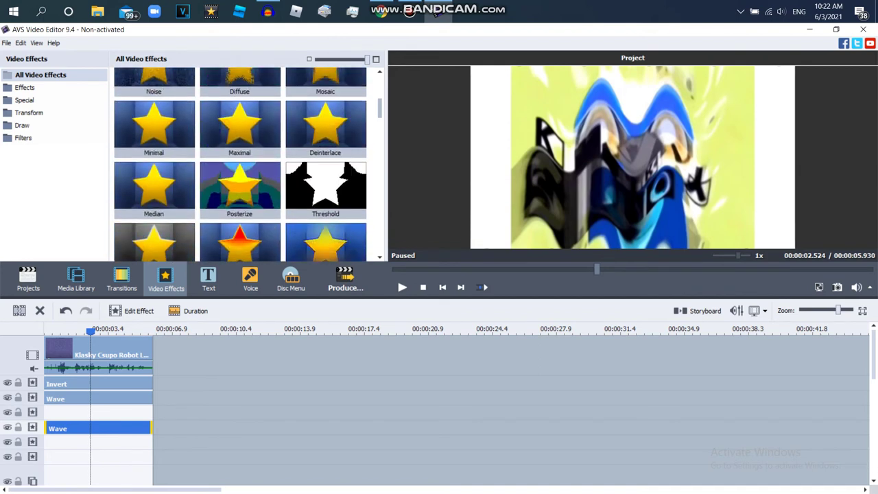
pyautogui.moveTo(325, 137); pyautogui.dragTo(47, 413)
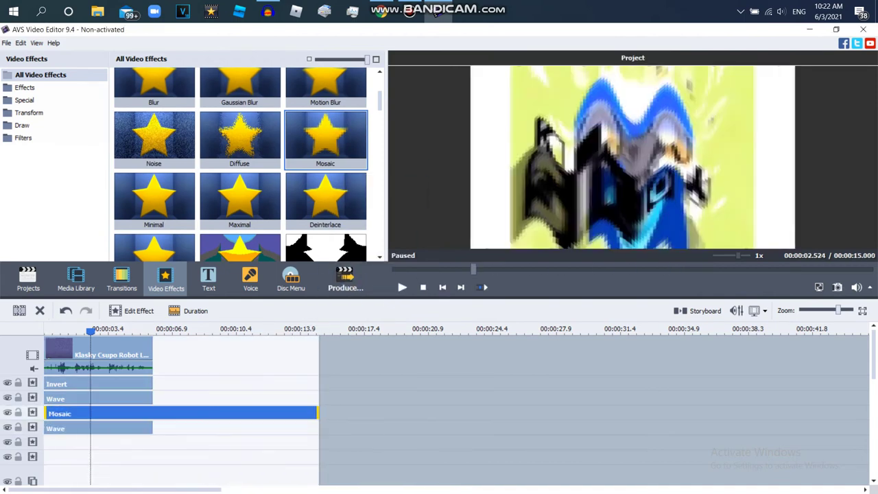
pyautogui.moveTo(317, 413); pyautogui.dragTo(152, 413)
# Set the Mosaic effect's Size to 36 and preview it further into the clip.
pyautogui.click(549, 269)
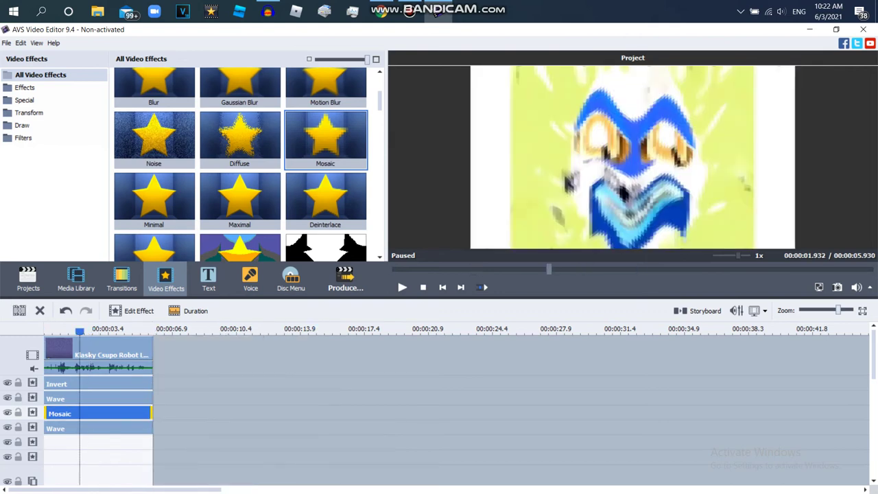
pyautogui.click(132, 311)
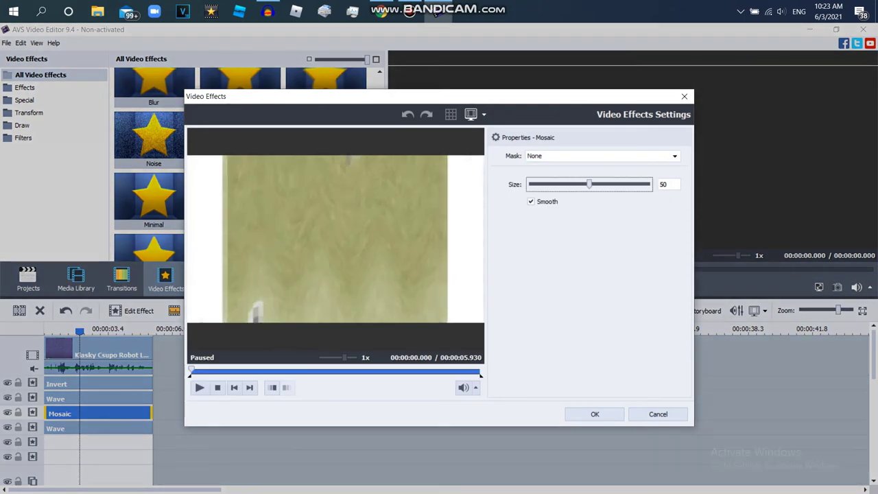
pyautogui.moveTo(590, 185); pyautogui.dragTo(573, 184)
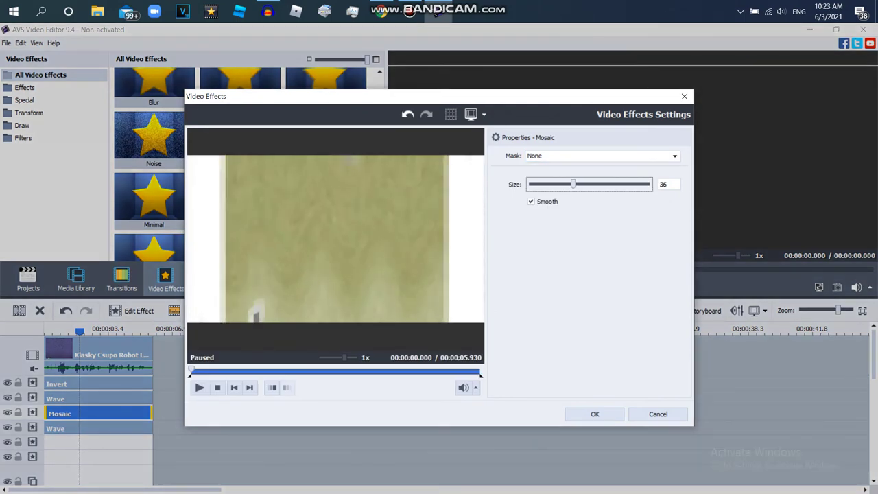
pyautogui.click(301, 371)
pyautogui.moveTo(300, 370); pyautogui.dragTo(320, 370)
pyautogui.click(595, 414)
# Move the lower Wave effect to the fifth effects line and add TV Simulation on the fourth, shortened to the clip's length.
pyautogui.moveTo(98, 428); pyautogui.dragTo(99, 443)
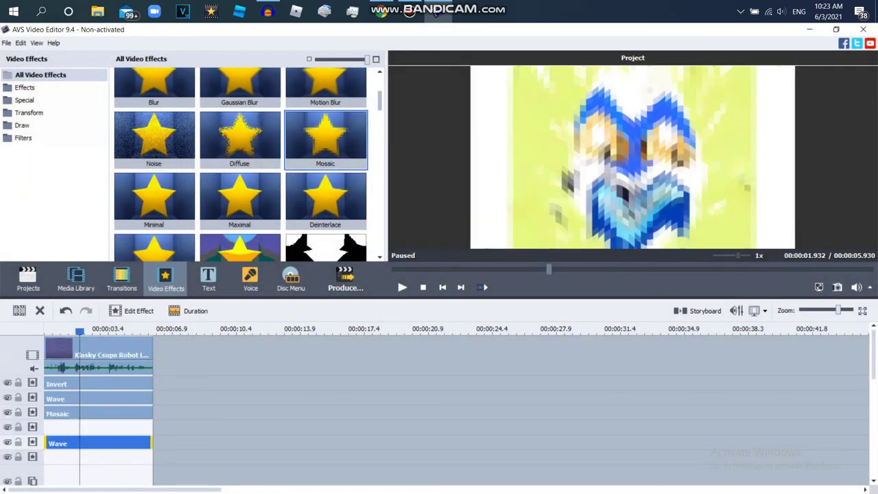
pyautogui.scroll(3, 241, 165)
pyautogui.scroll(-4, 241, 164)
pyautogui.scroll(-15, 241, 165)
pyautogui.scroll(3, 240, 165)
pyautogui.moveTo(239, 123); pyautogui.dragTo(96, 463)
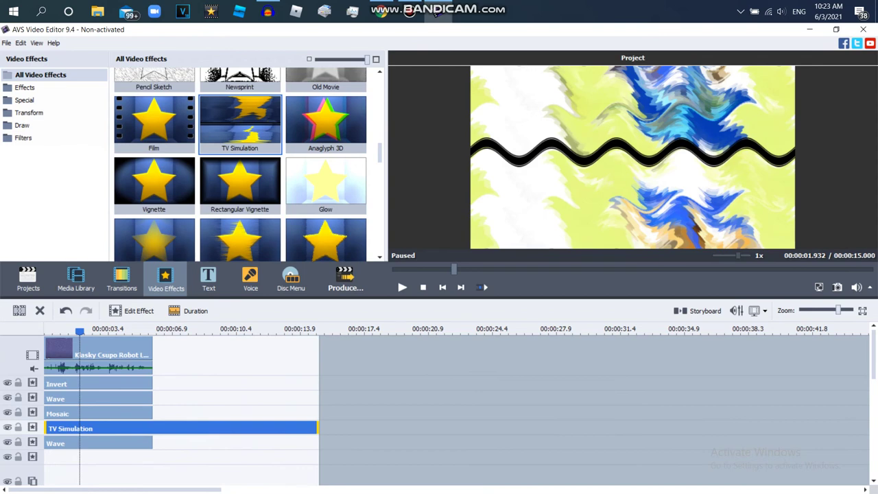
pyautogui.moveTo(318, 428); pyautogui.dragTo(153, 428)
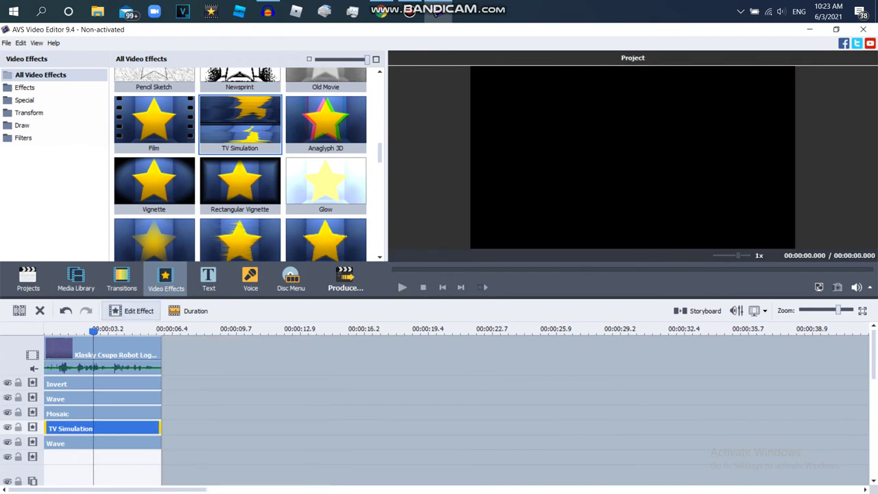
# Set the TV Simulation effect's Interline, Vertical Speed, Vertical Offset and Interframe Size to 0.
pyautogui.click(132, 311)
pyautogui.doubleClick(665, 219)
pyautogui.write('0')
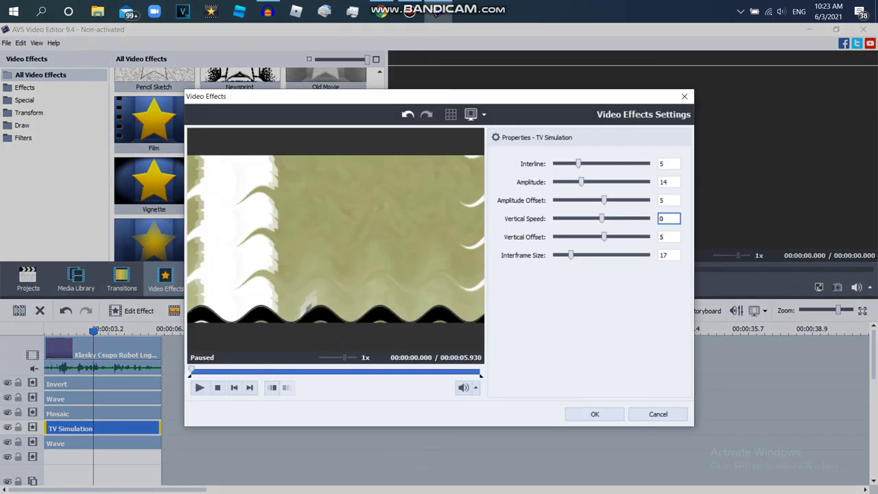
pyautogui.write('0')
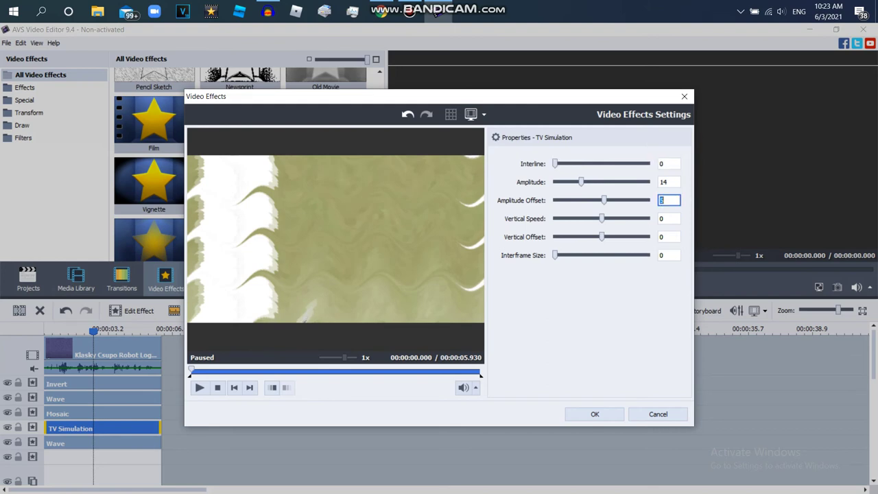
# Set the TV Simulation effect's Amplitude Offset to -12 and Amplitude to 10, and preview the result before accepting.
pyautogui.moveTo(604, 200); pyautogui.dragTo(596, 200)
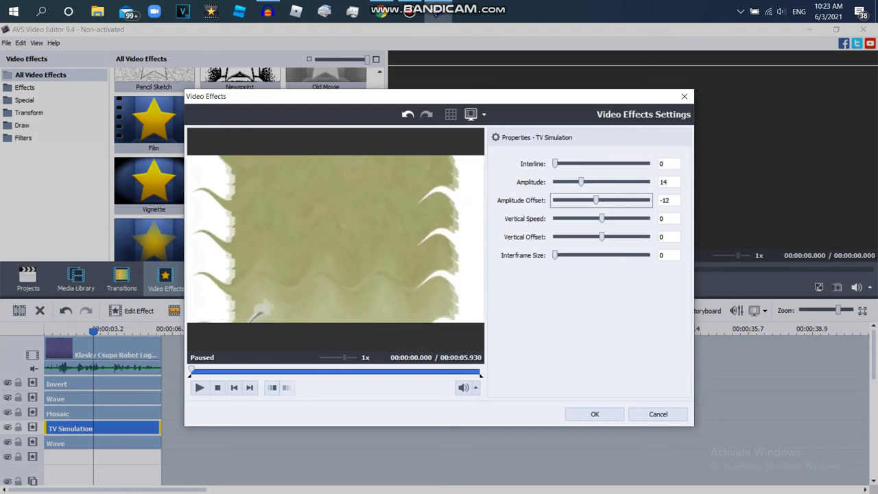
pyautogui.doubleClick(667, 182)
pyautogui.write('10')
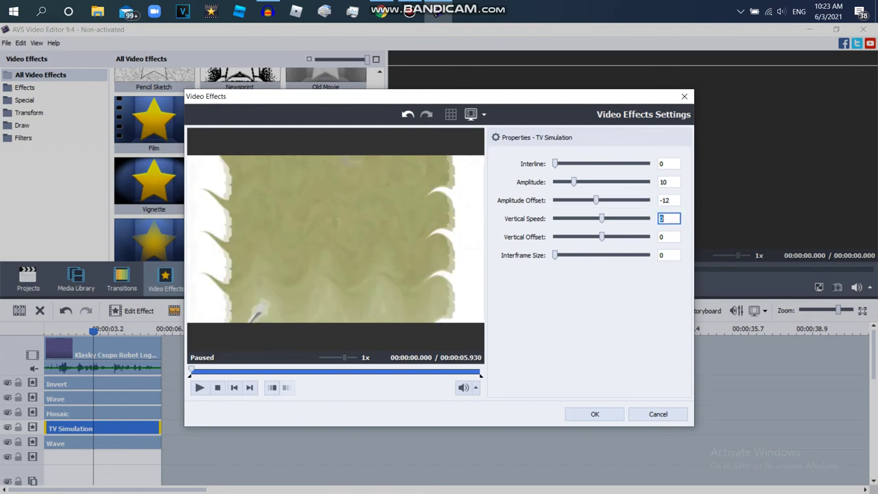
pyautogui.click(291, 371)
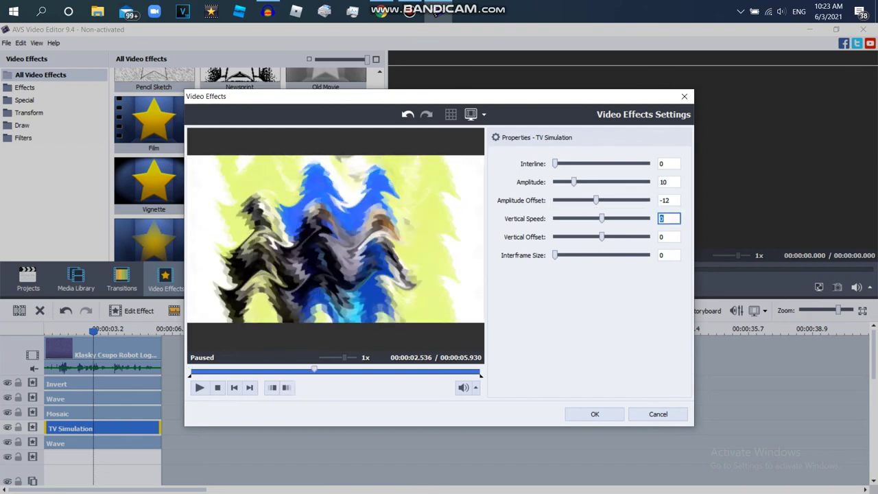
pyautogui.click(595, 415)
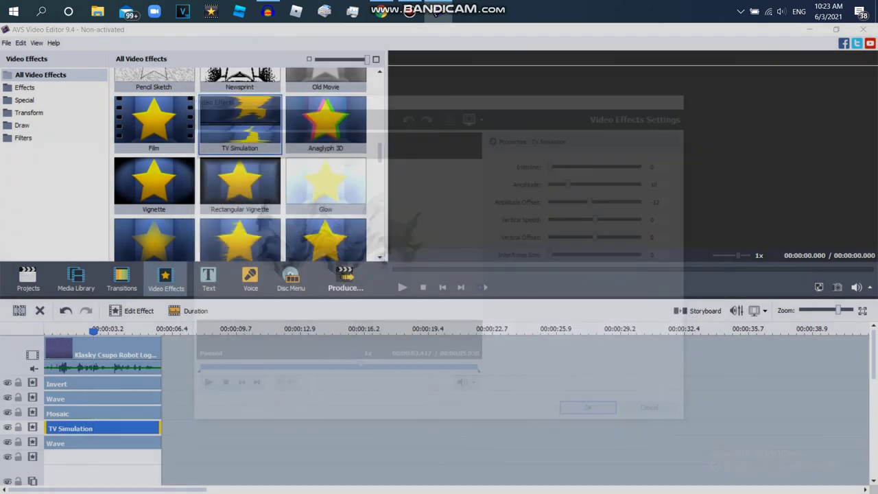
# Check the remaining effects listed in Chrome, and duplicate Invert in AVS Video Editor, placing the copy at the start of the sixth effects line.
pyautogui.click(382, 12)
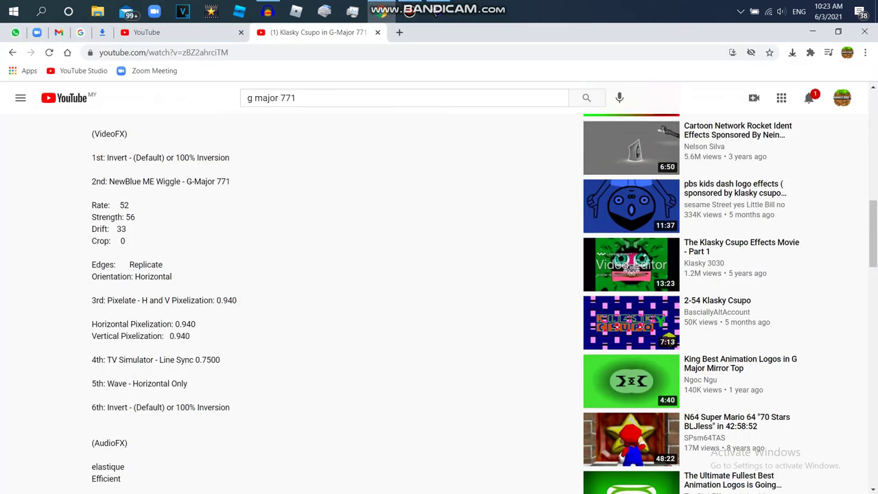
pyautogui.click(438, 12)
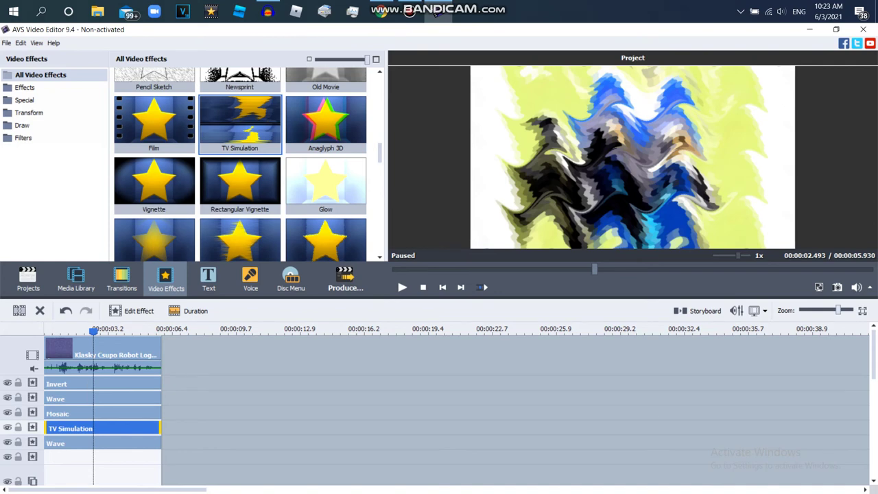
pyautogui.click(110, 385)
pyautogui.rightClick(109, 384)
pyautogui.click(140, 447)
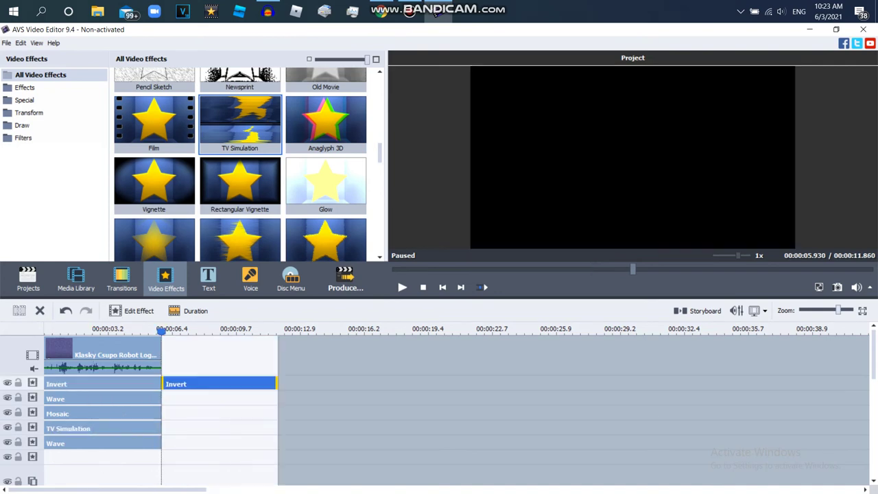
pyautogui.moveTo(199, 443); pyautogui.dragTo(81, 458)
# Mute the video clip and import the audio file Klasky Csupo Robot Logo in G Major 771 from the Audacity folder in Documents.
pyautogui.rightClick(105, 359)
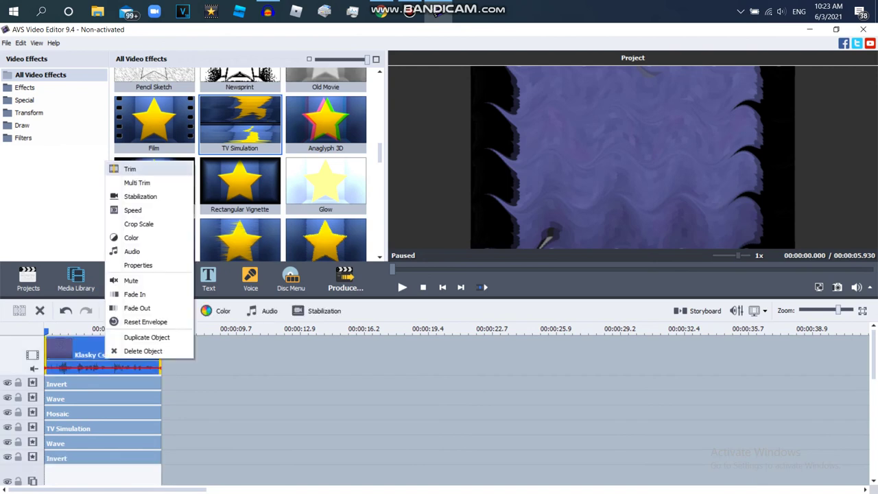
pyautogui.click(131, 280)
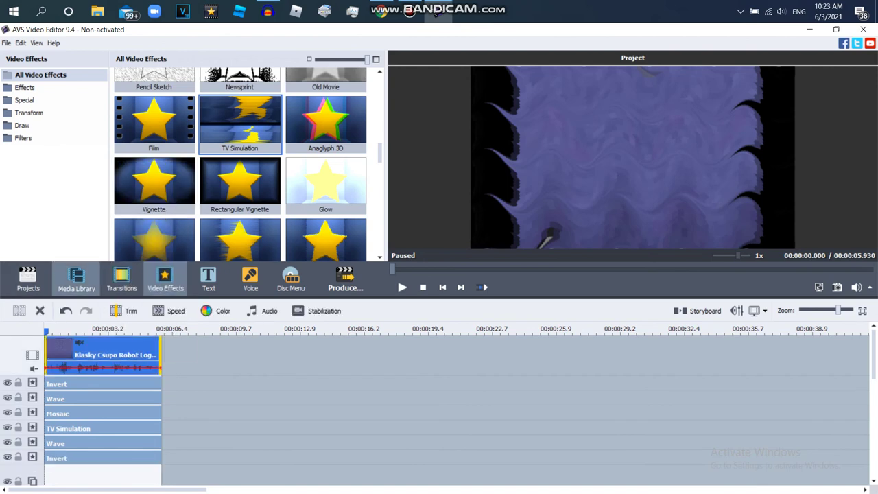
pyautogui.click(76, 278)
pyautogui.click(48, 82)
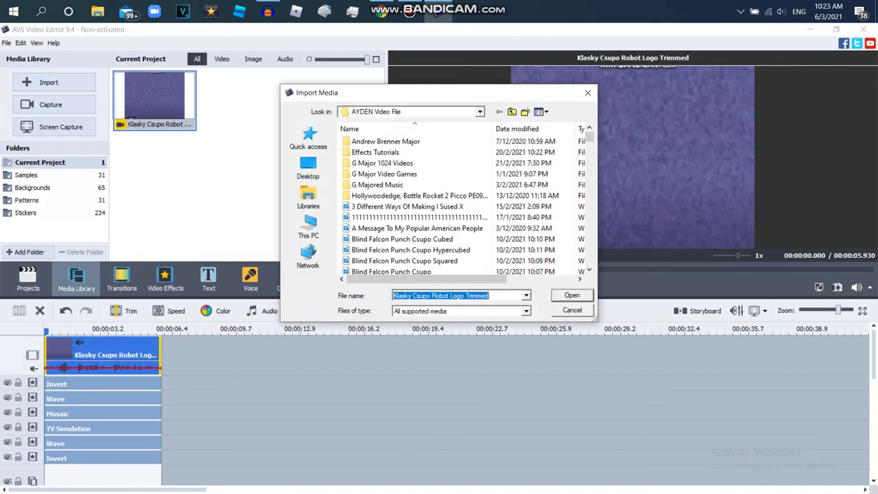
pyautogui.click(308, 197)
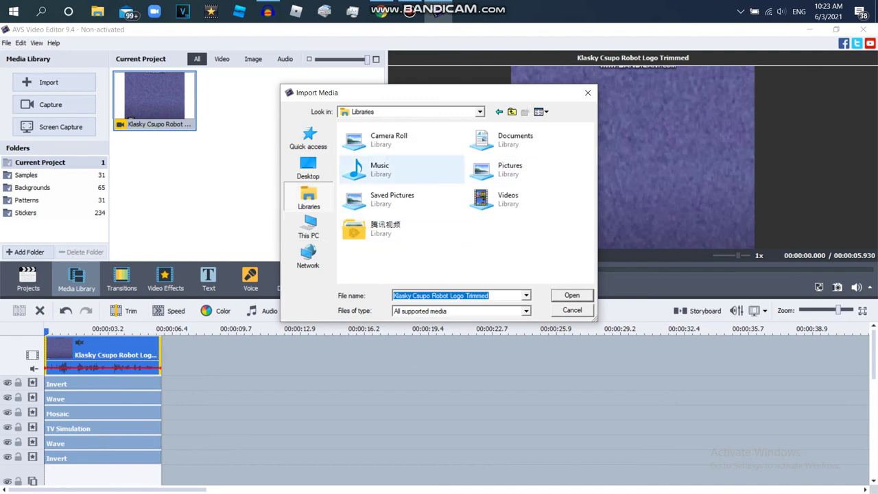
pyautogui.click(309, 227)
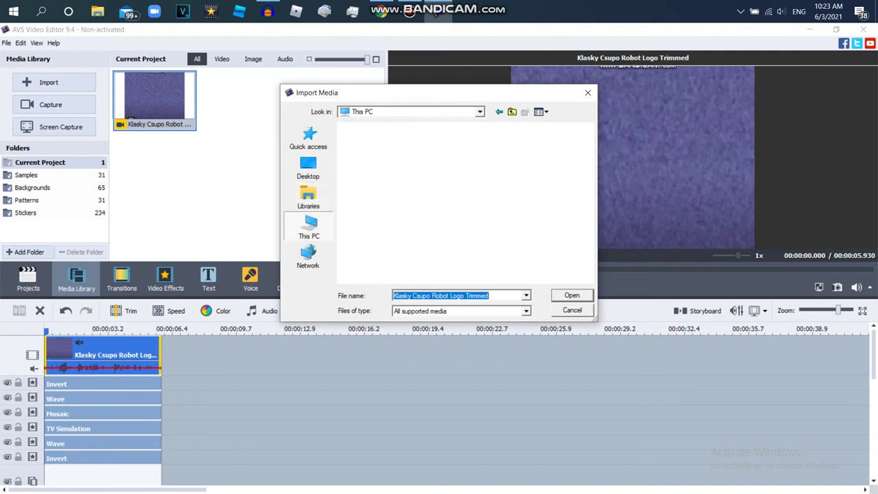
pyautogui.doubleClick(389, 211)
pyautogui.doubleClick(367, 142)
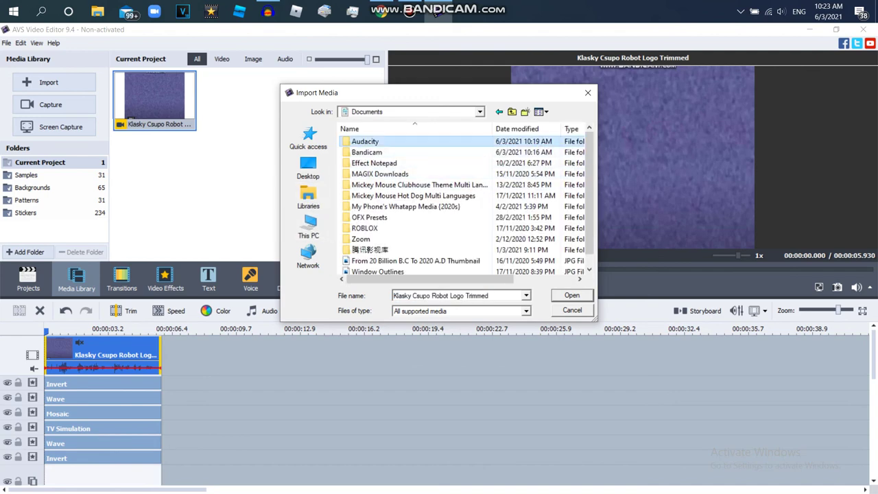
pyautogui.click(389, 174)
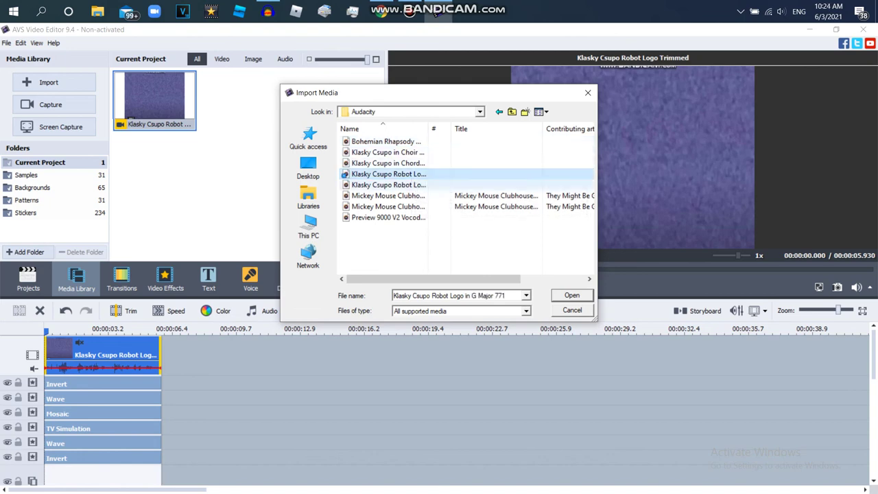
pyautogui.click(572, 296)
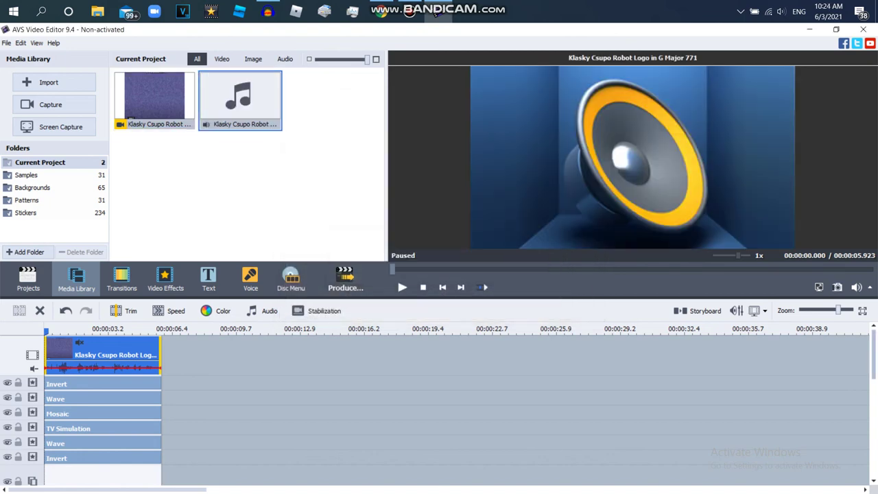
# Place the imported G Major 771 audio at the start of the music line and start producing the video.
pyautogui.scroll(-4, 439, 412)
pyautogui.moveTo(240, 100); pyautogui.dragTo(103, 453)
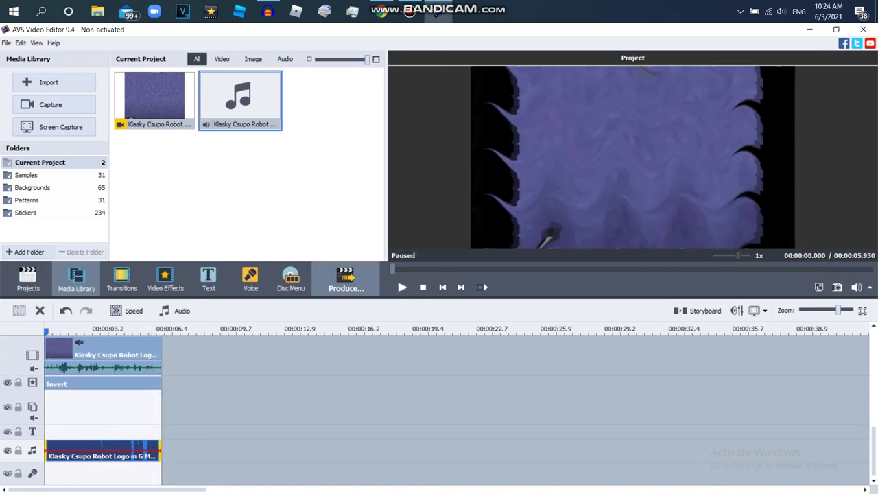
pyautogui.click(345, 279)
pyautogui.click(435, 14)
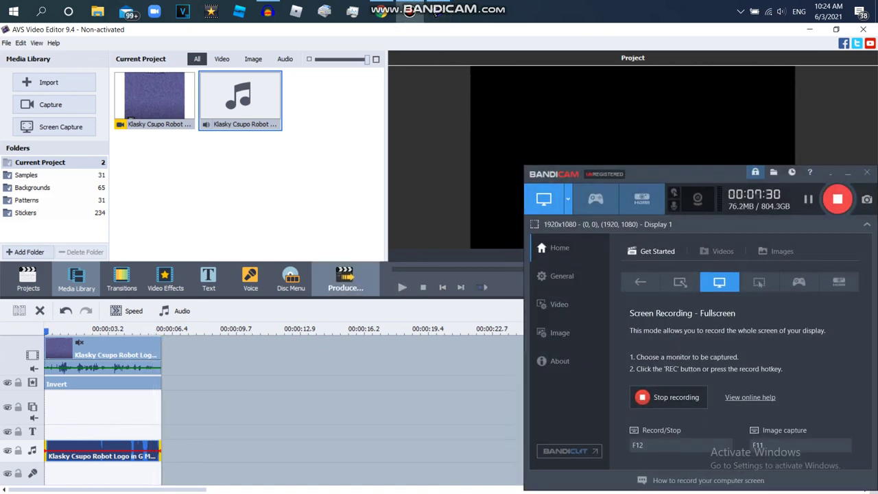